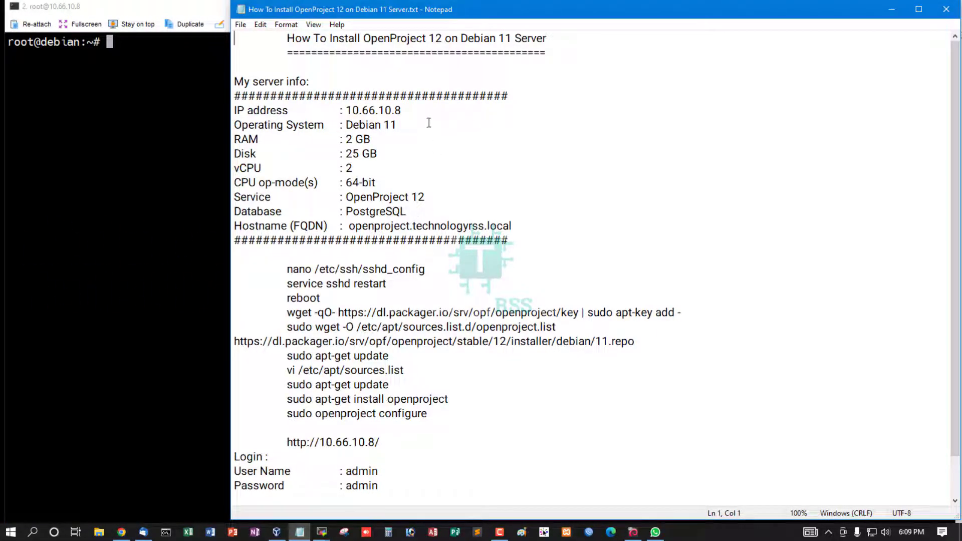
Step: Shrink the server terminal window so the OpenProject install notes are visible
left_click(290, 40)
left_click_drag(290, 40, 572, 40)
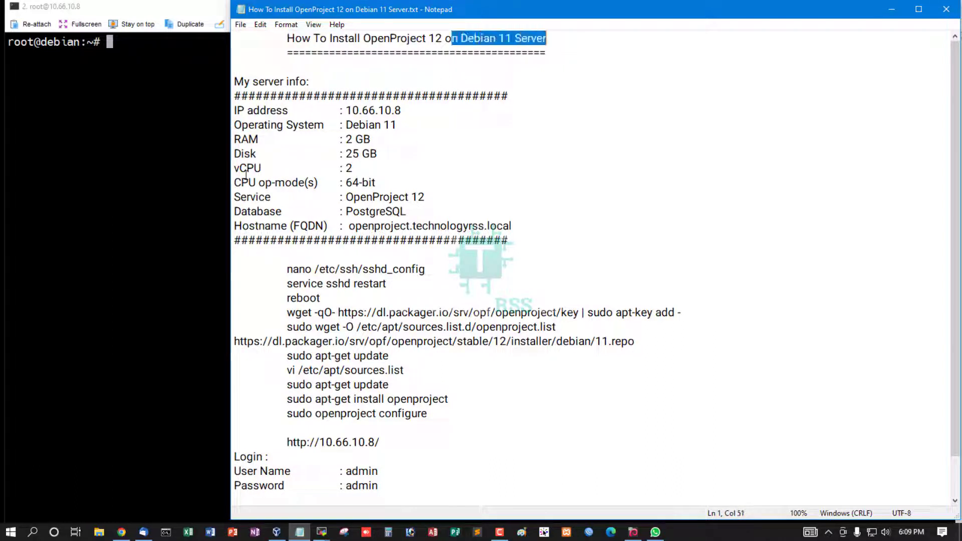
left_click(183, 216)
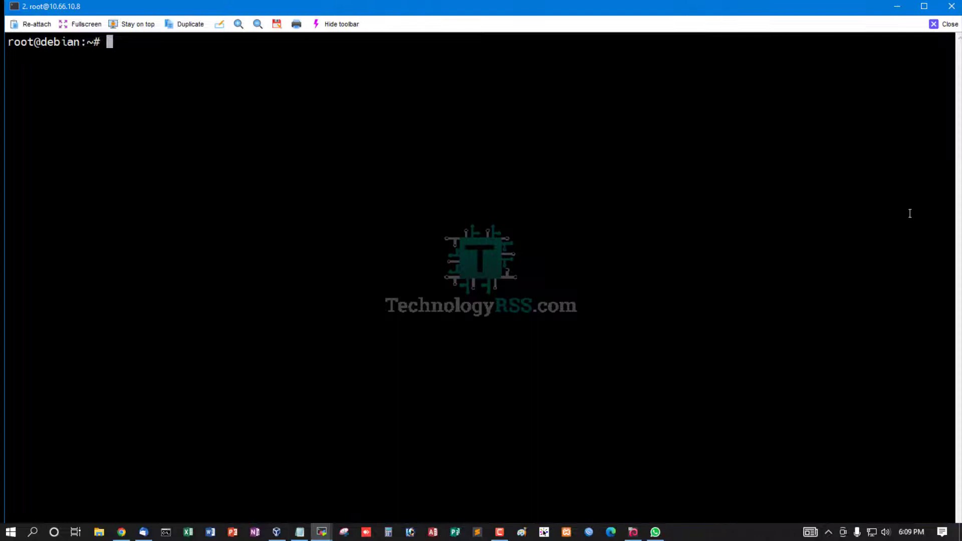
key("super+Down")
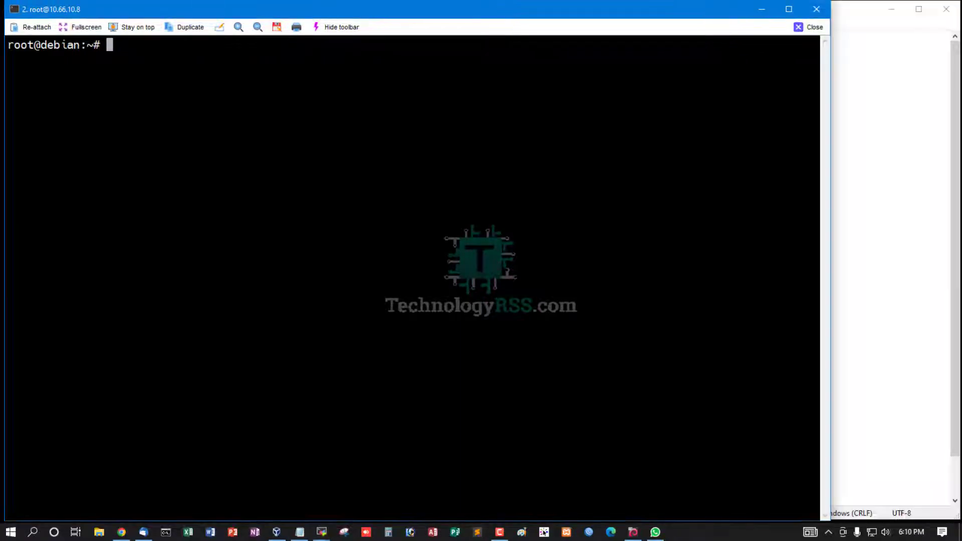
left_click(886, 194)
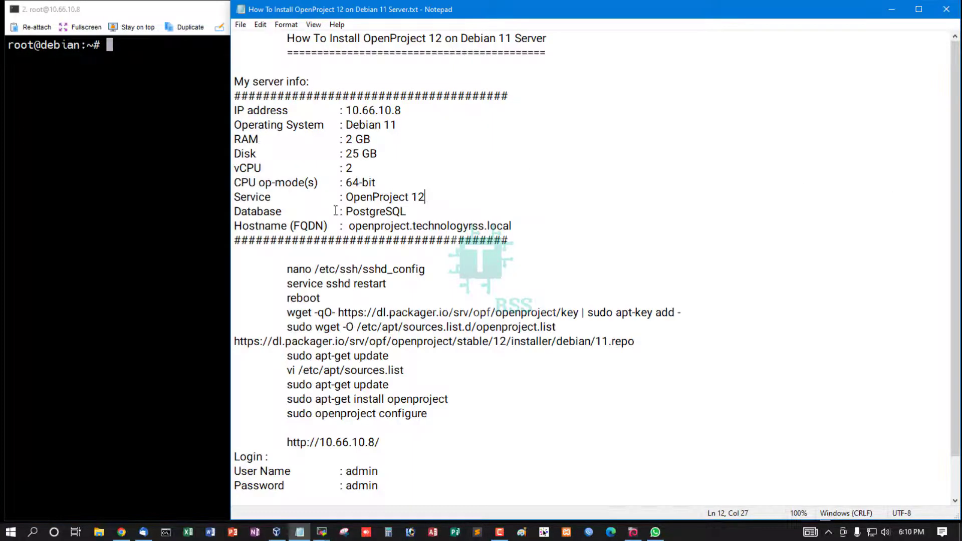
Step: Select the 'nano /etc/ssh/sshd_config' line in the install notes
left_click_drag(278, 272, 421, 285)
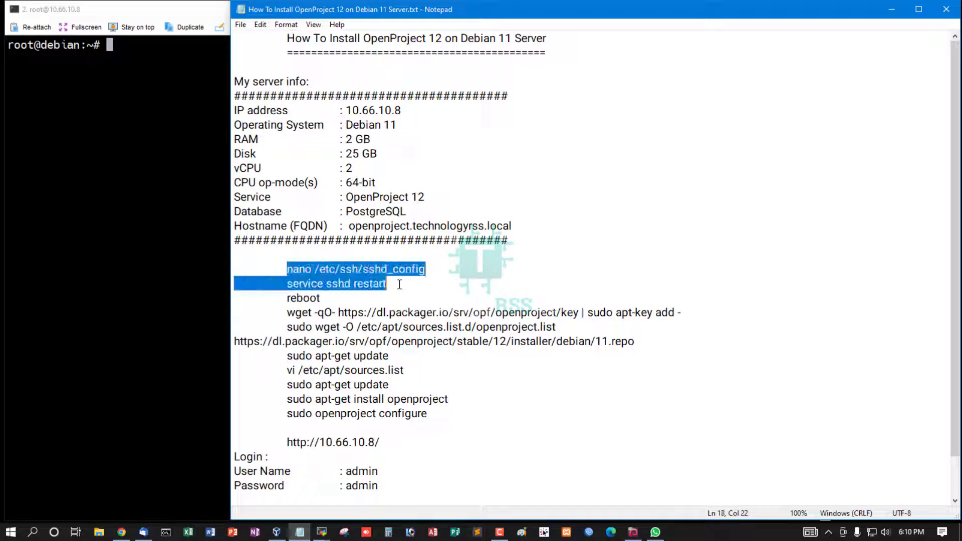
left_click(334, 283)
left_click_drag(284, 270, 454, 269)
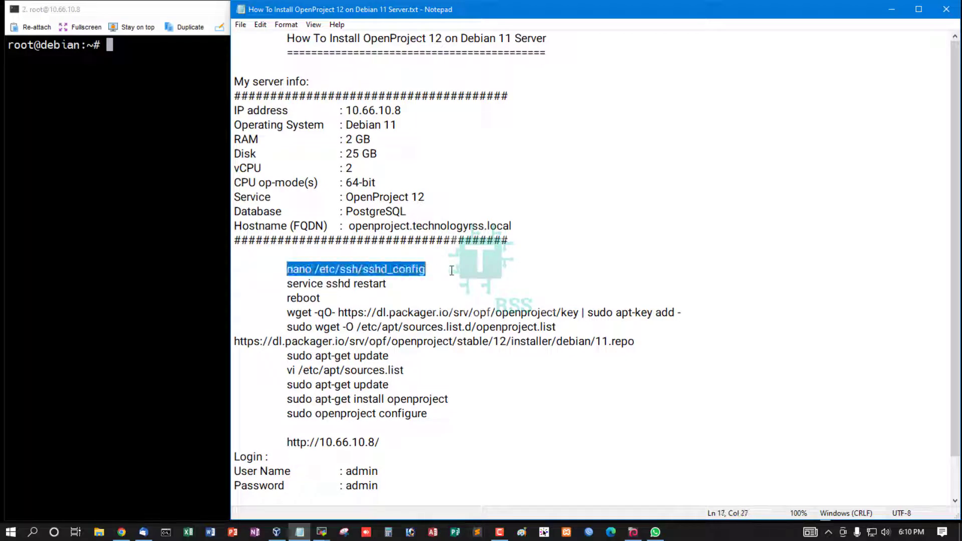
left_click_drag(285, 268, 455, 271)
Step: Open /etc/ssh/sshd_config in nano on the Debian server
key("ctrl+c")
left_click(120, 147)
right_click(113, 133)
key("Return")
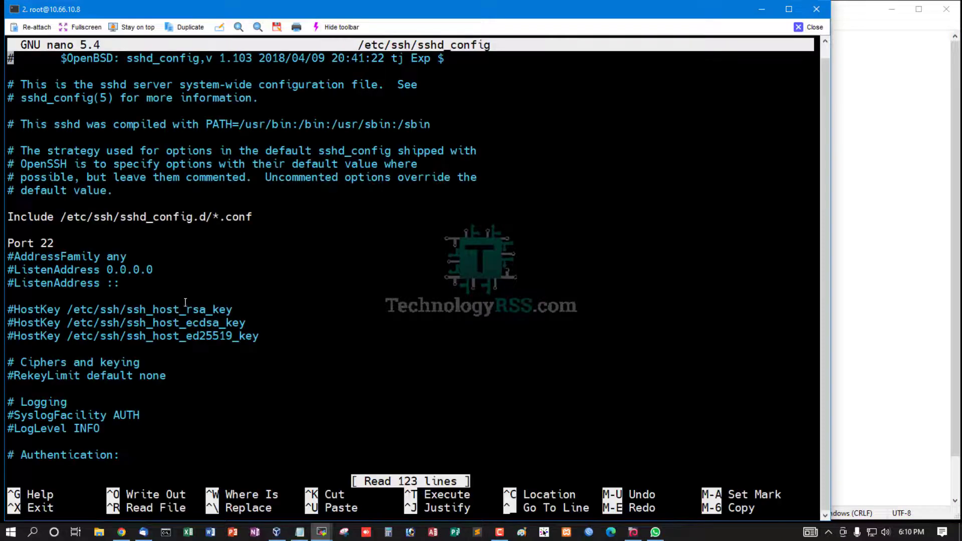
key("Down")
key("Down")
key("Down")
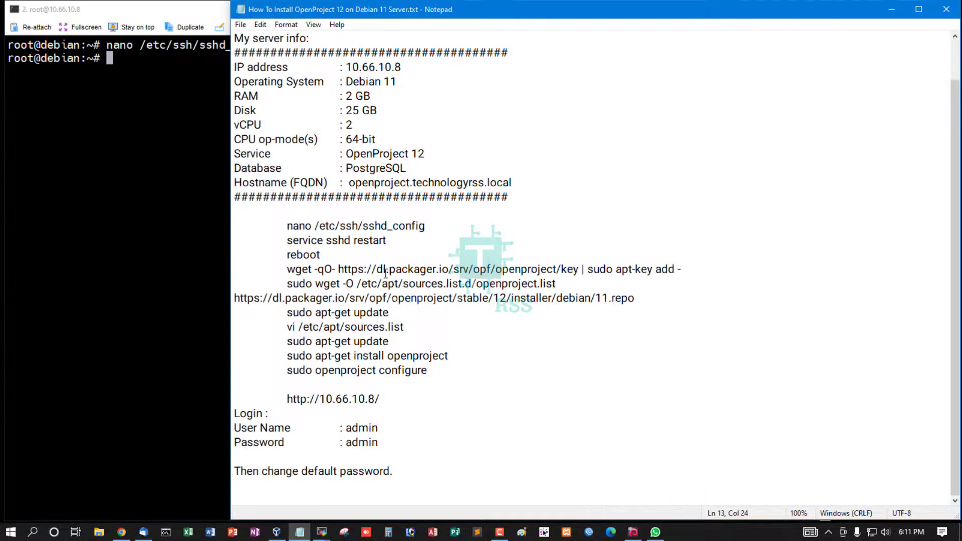
Step: Add the OpenProject package signing key with the wget apt-key command
left_click_drag(278, 271, 737, 263)
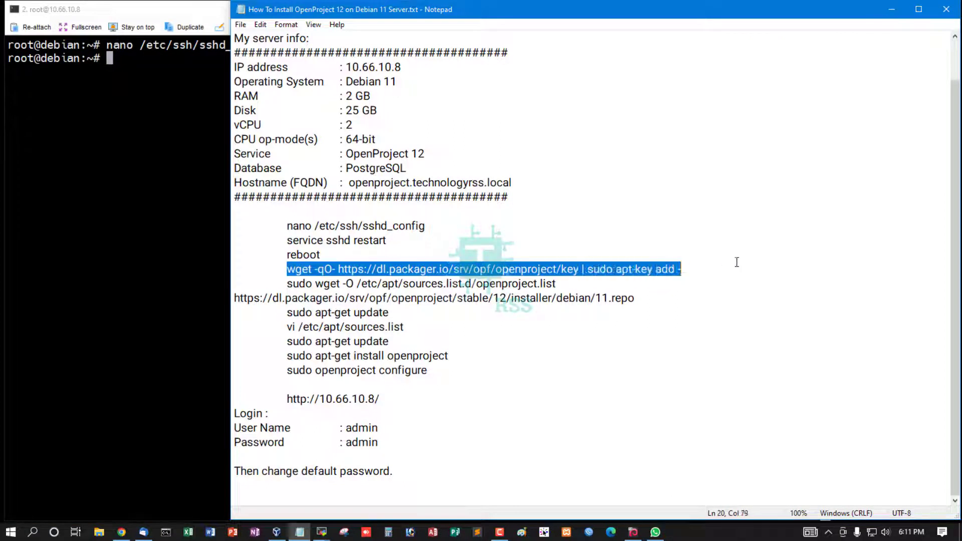
left_click(372, 269)
left_click_drag(285, 270, 692, 273)
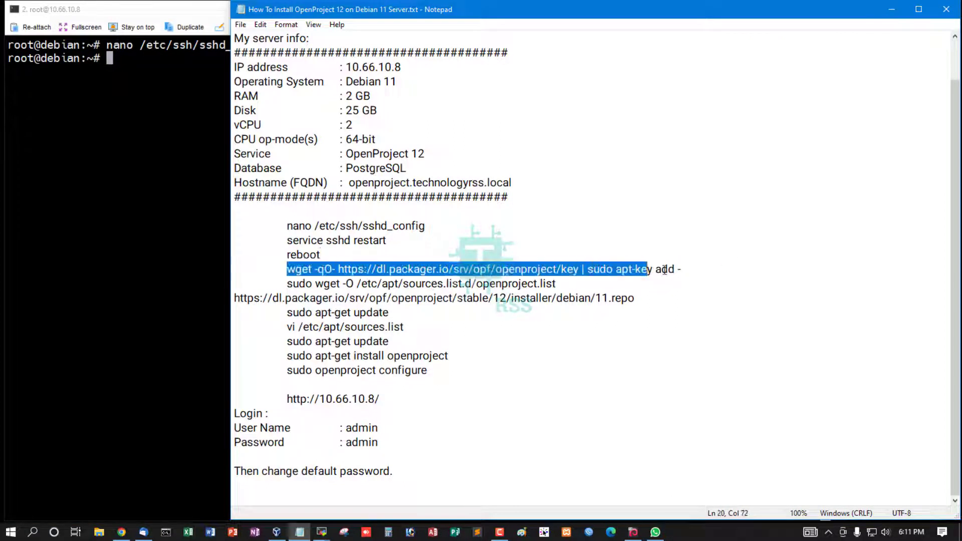
left_click(163, 152)
right_click(213, 190)
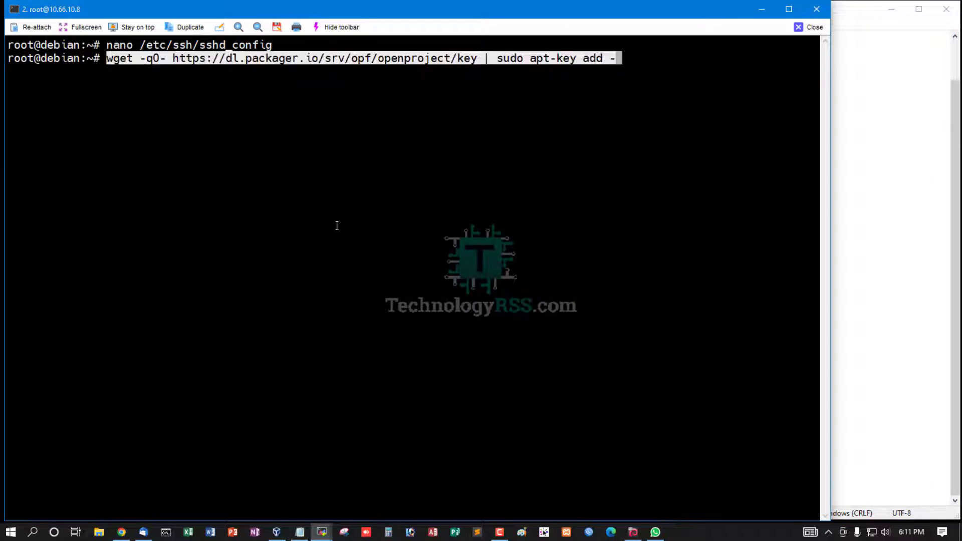
key("Return")
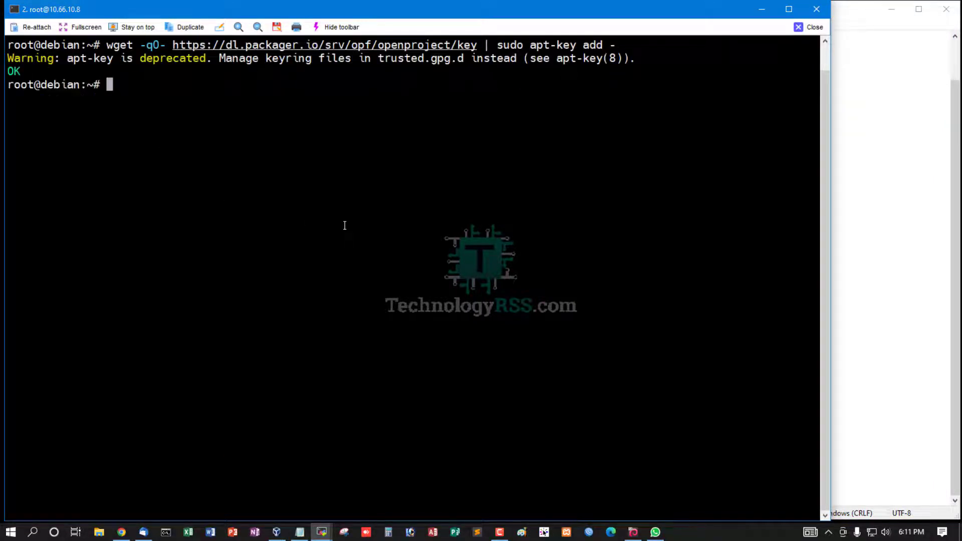
Step: Select the full sudo wget repository-list command in the install notes
left_click(869, 256)
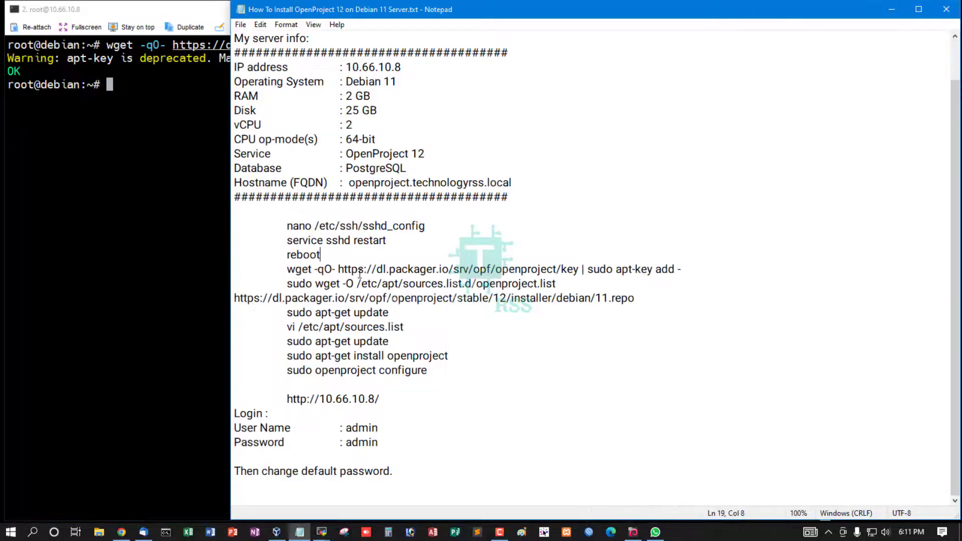
left_click_drag(286, 284, 560, 285)
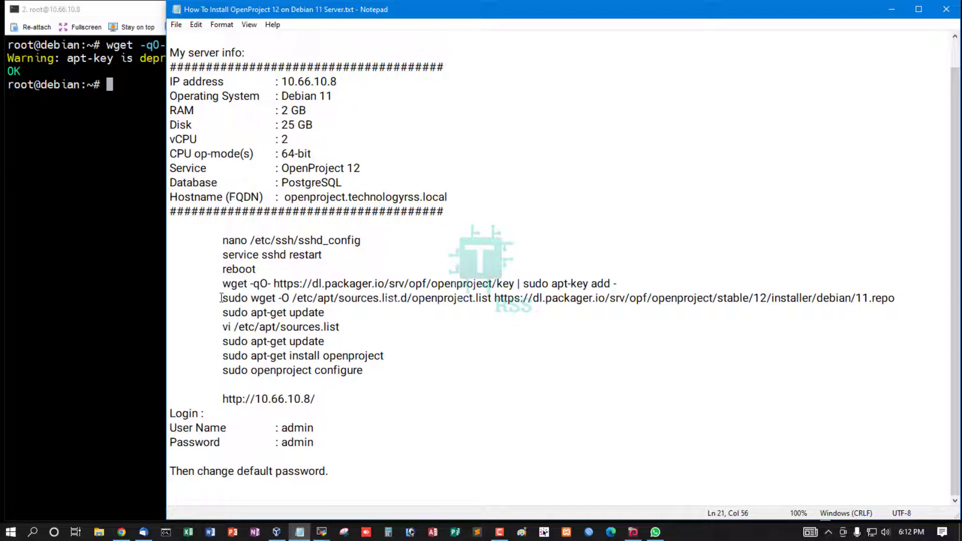
left_click_drag(222, 298, 915, 297)
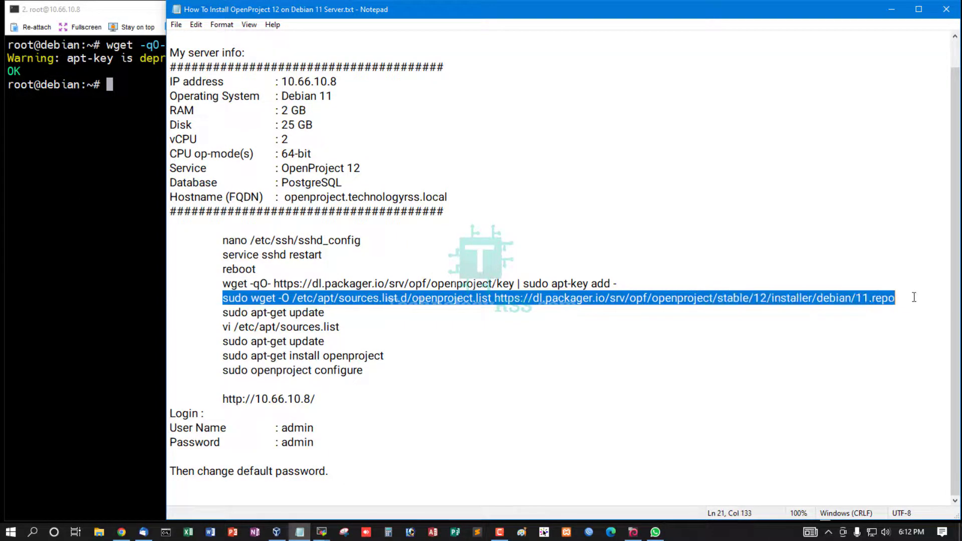
left_click(121, 180)
Step: Save the OpenProject 12 repository list with the sudo wget command
right_click(266, 136)
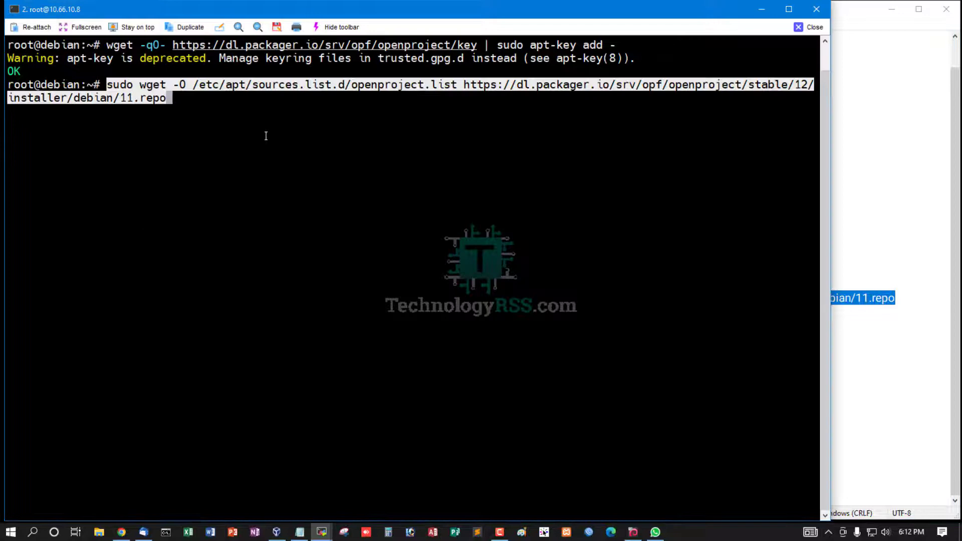
key("ctrl+l")
key("Return")
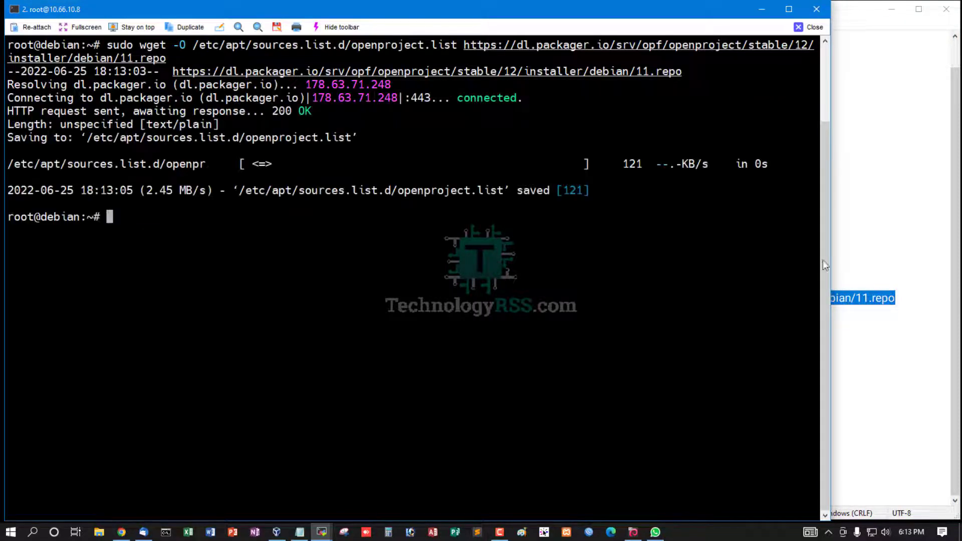
Step: Run 'sudo apt-get update', then select the sources.list editing command in the notes
left_click(913, 256)
left_click_drag(469, 298, 606, 299)
left_click_drag(222, 312, 329, 312)
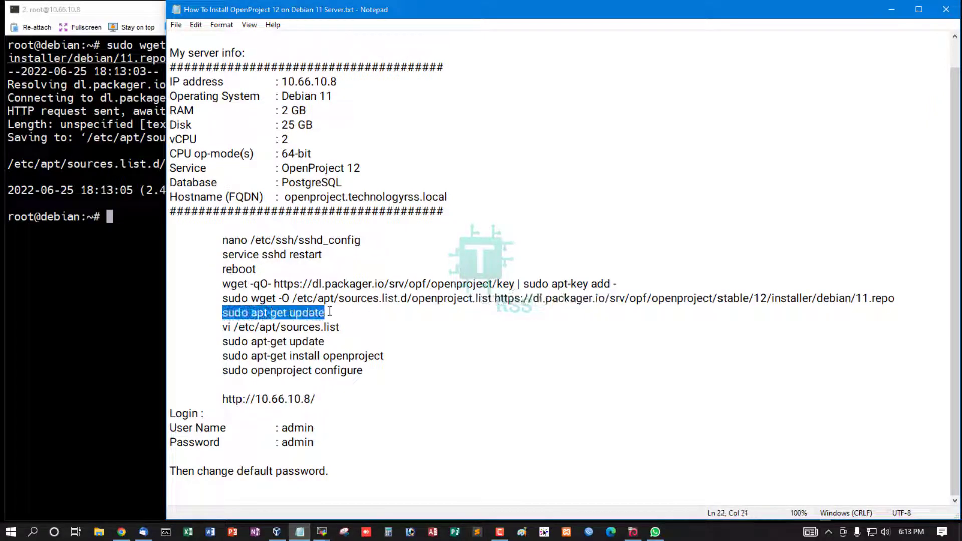
left_click(109, 254)
right_click(108, 253)
key("ctrl+l")
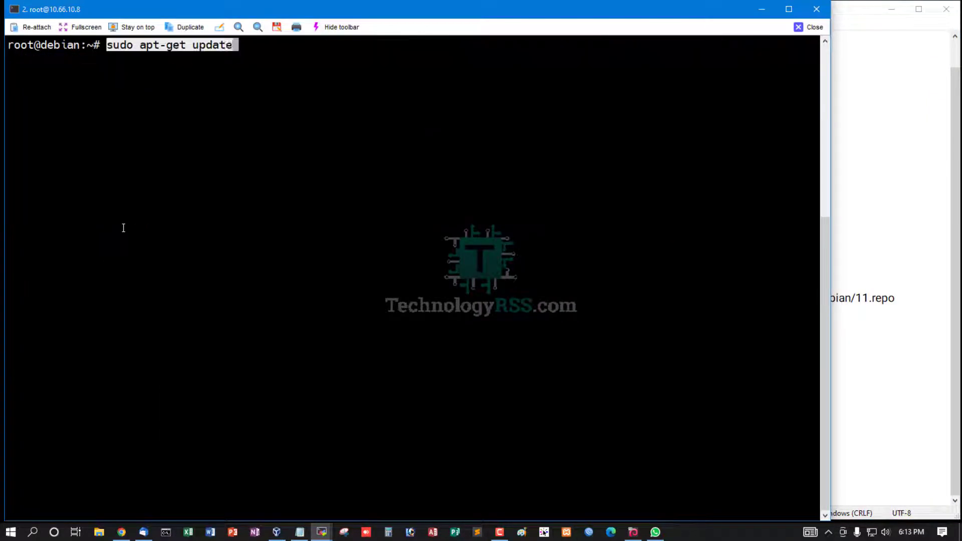
key("Return")
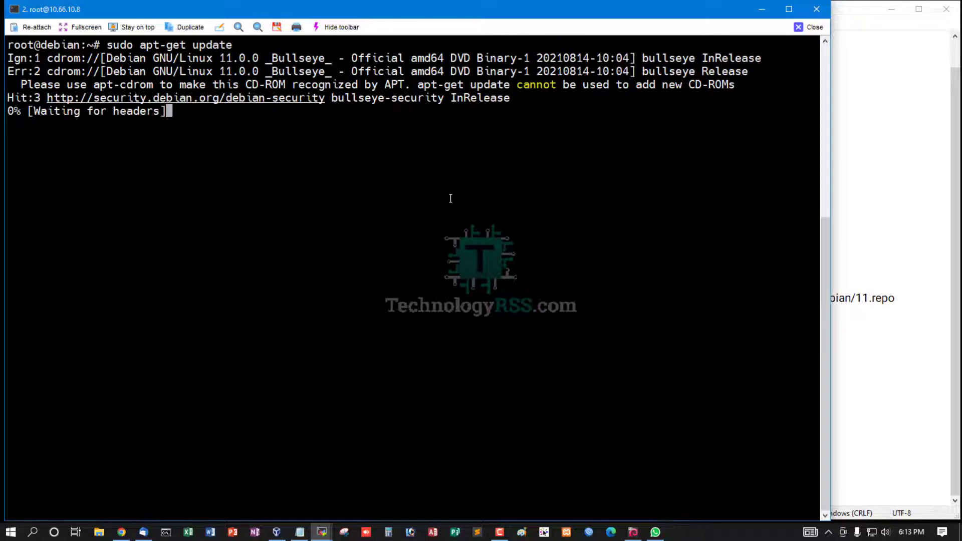
left_click(883, 204)
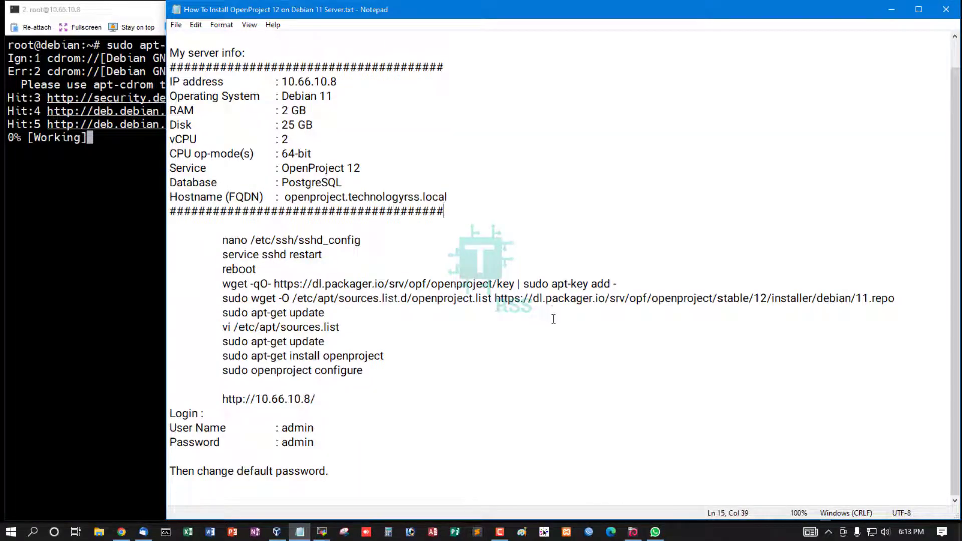
left_click_drag(210, 327, 419, 327)
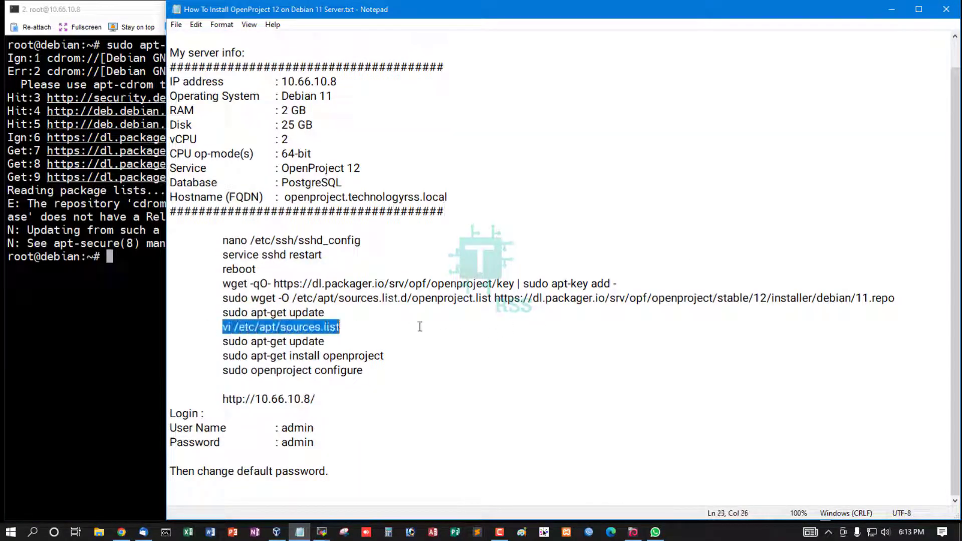
Step: Delete the cdrom source line from the APT sources list and save it
left_click(124, 283)
right_click(124, 284)
key("Return")
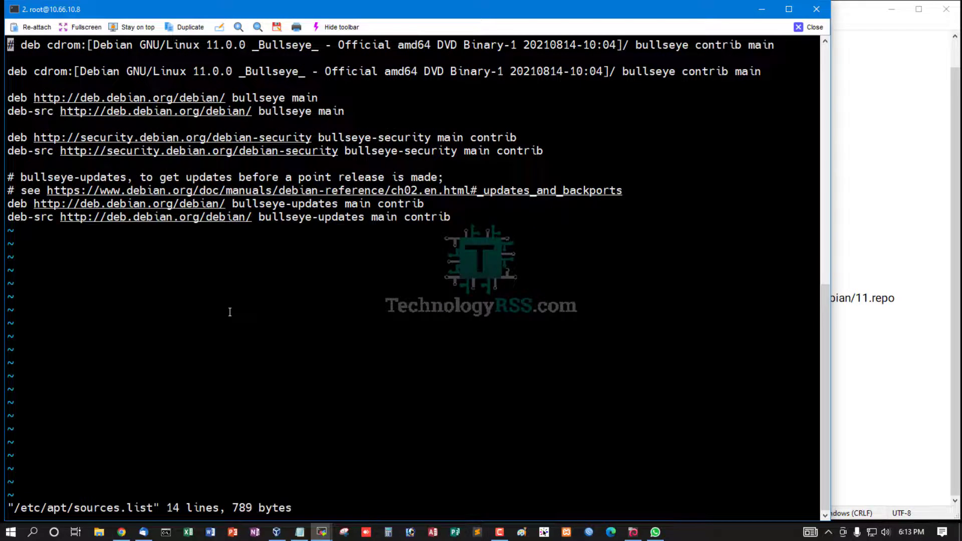
key("Down")
key("Down")
key("d")
key("d")
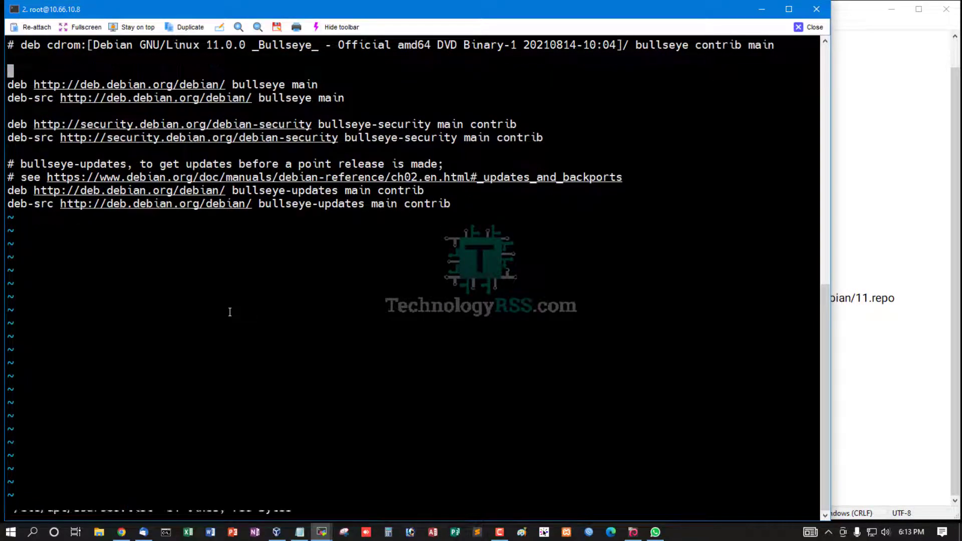
type(":wq")
key("Return")
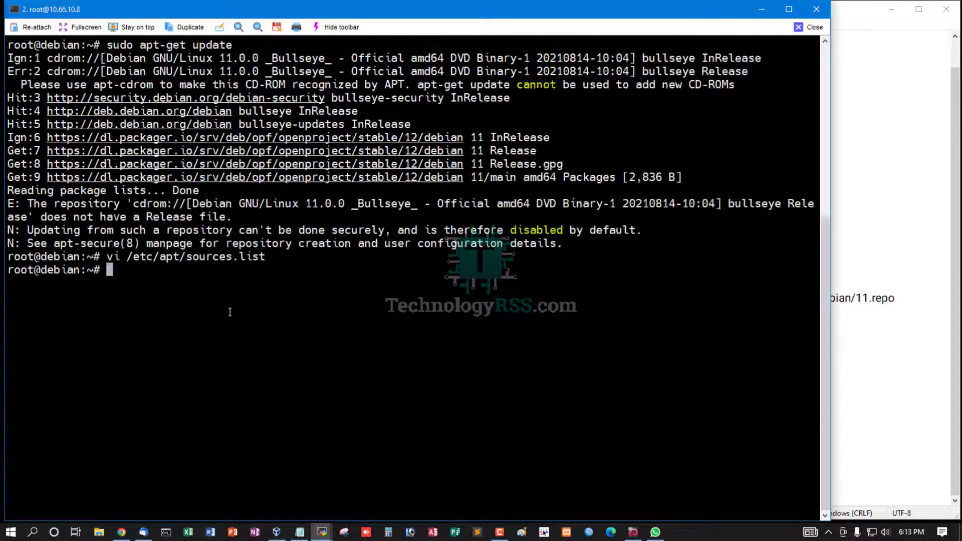
Step: Rerun 'sudo apt-get update' from history and review its clean output
key("Up")
key("Up")
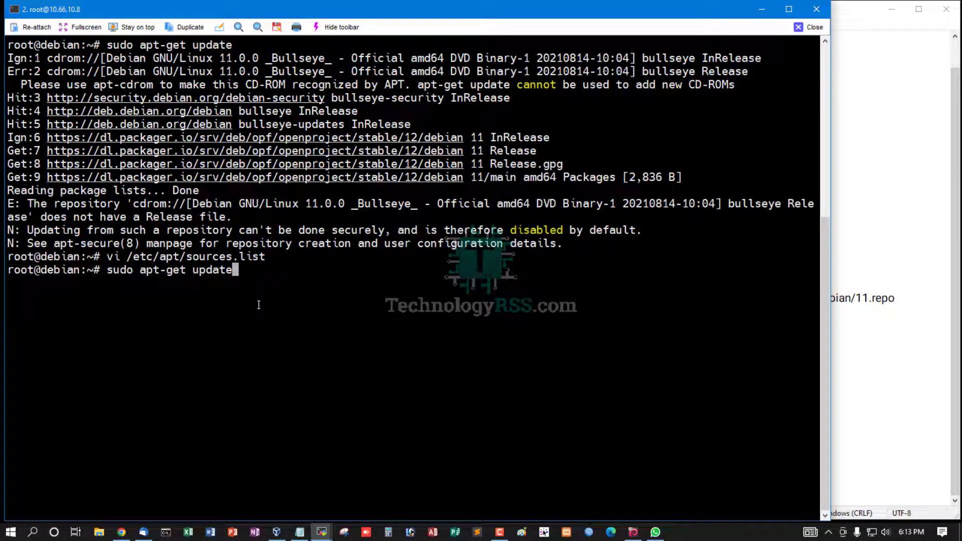
key("Return")
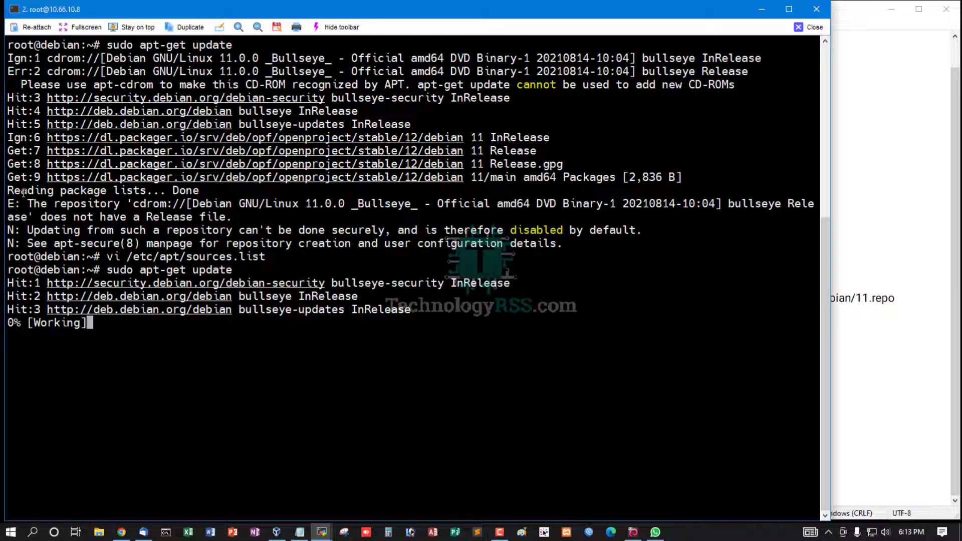
mouse_move(21, 191)
left_mouse_down()
mouse_move(35, 206)
mouse_move(731, 215)
mouse_move(804, 205)
left_mouse_up()
left_click(325, 234)
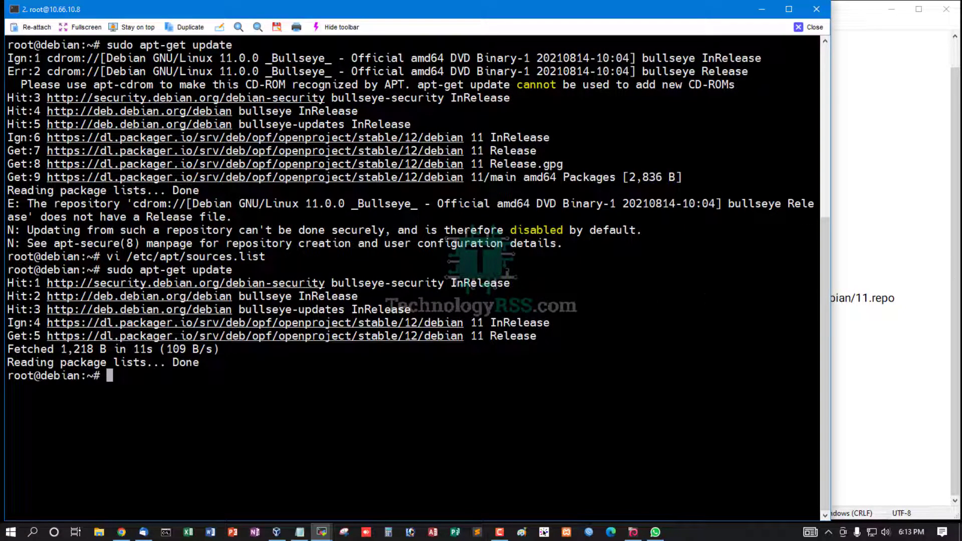
left_click(879, 299)
left_click_drag(214, 356, 400, 353)
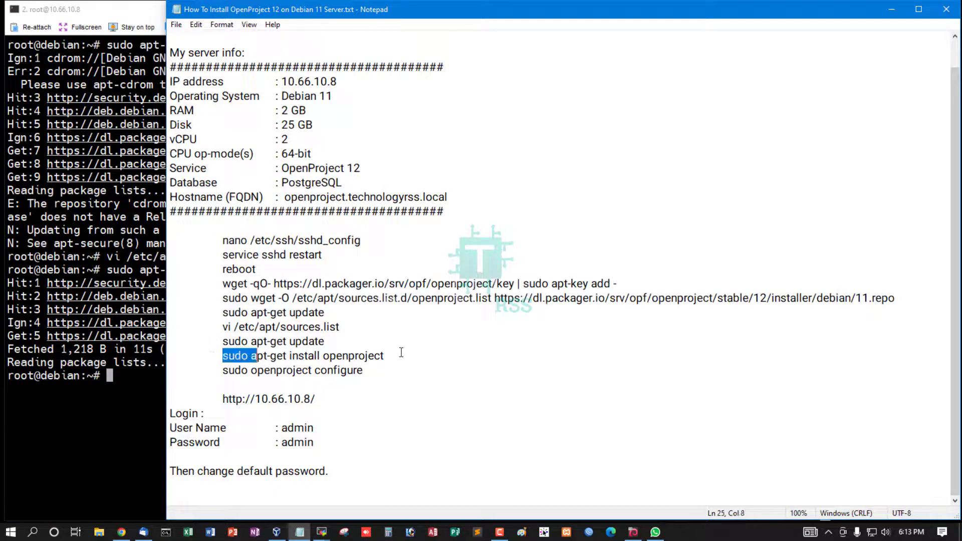
Step: Run 'sudo apt-get install openproject' and confirm installing the packages
key("ctrl+c")
left_click(77, 273)
right_click(81, 259)
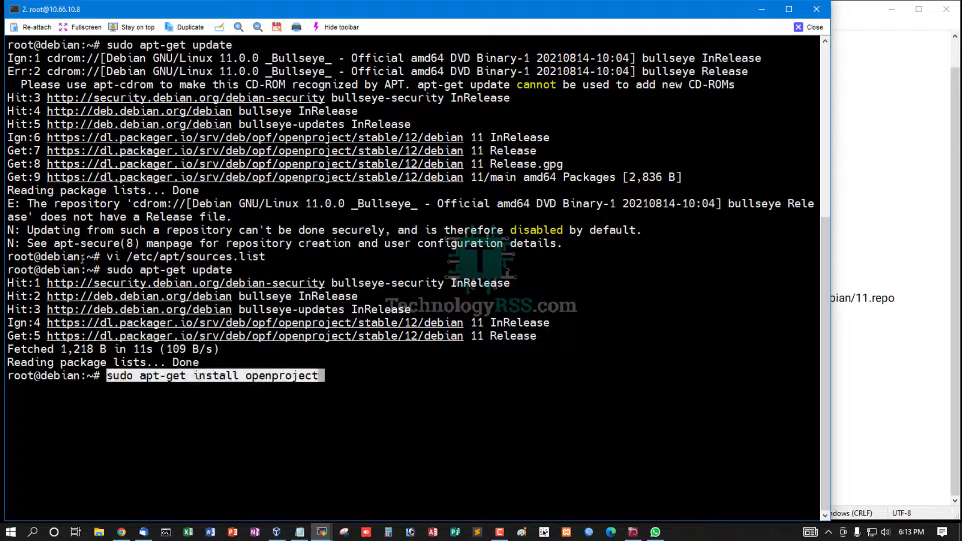
key("ctrl+l")
key("Return")
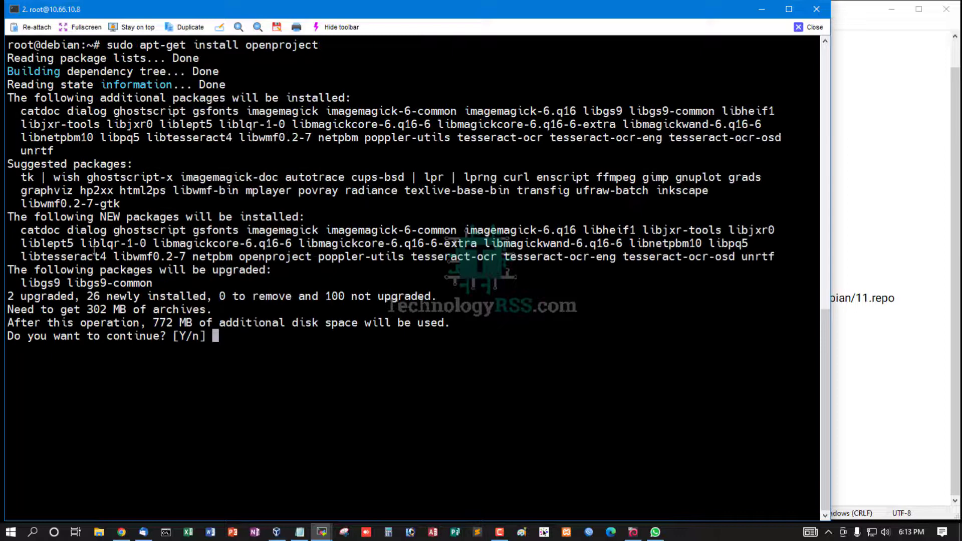
type("y")
key("Return")
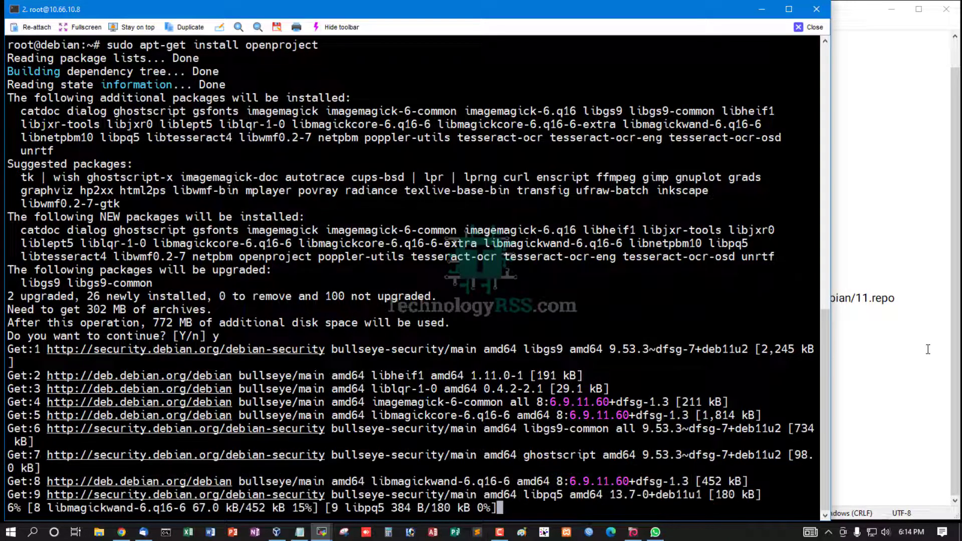
Step: Paste the 'sudo openproject configure' command at the server prompt
left_click(918, 361)
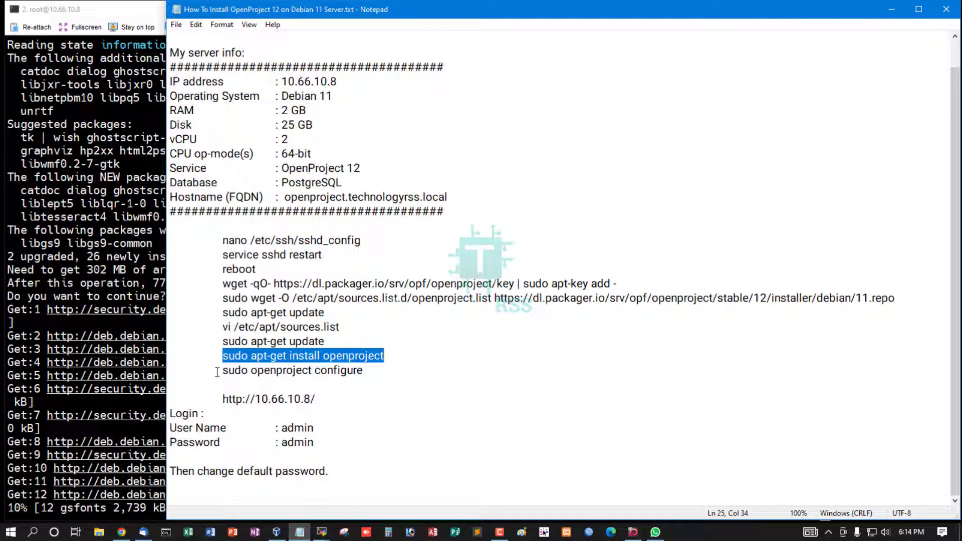
mouse_move(222, 370)
left_mouse_down()
mouse_move(427, 370)
mouse_move(202, 373)
left_mouse_up()
left_click(421, 369)
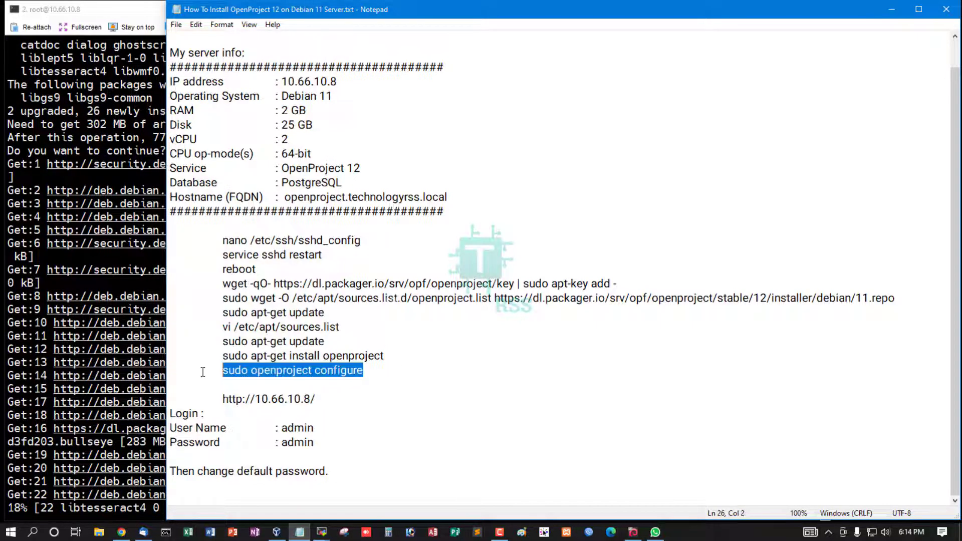
left_click(416, 360)
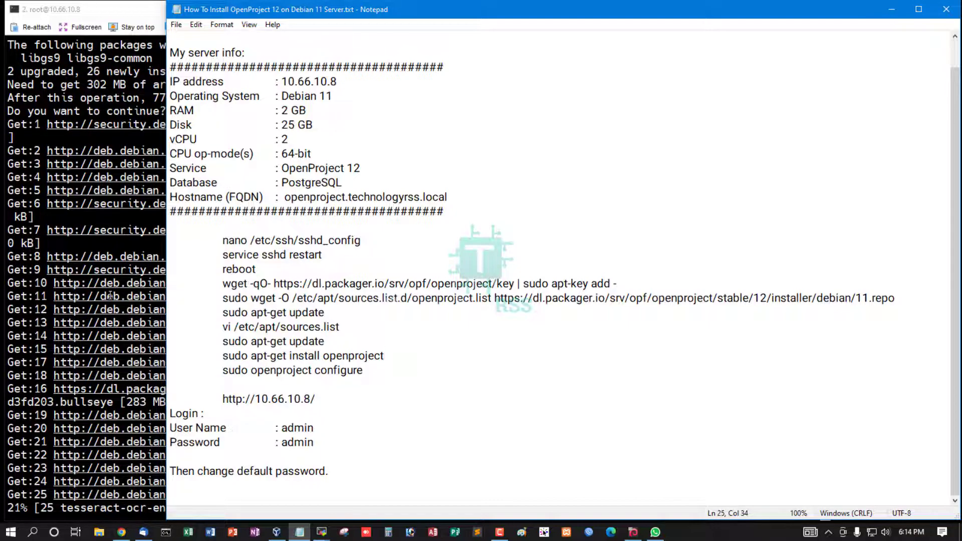
left_click(118, 296)
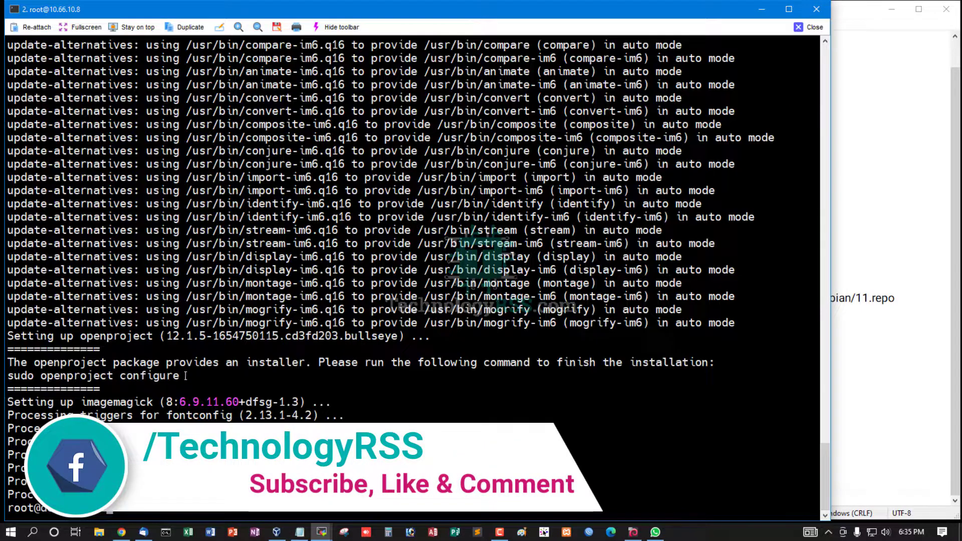
left_click_drag(139, 377, 209, 384)
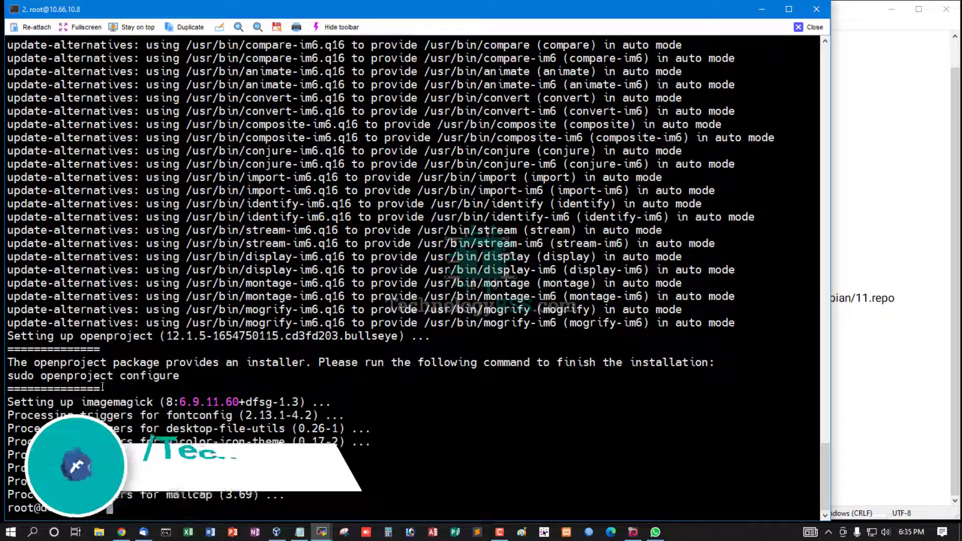
left_click(903, 335)
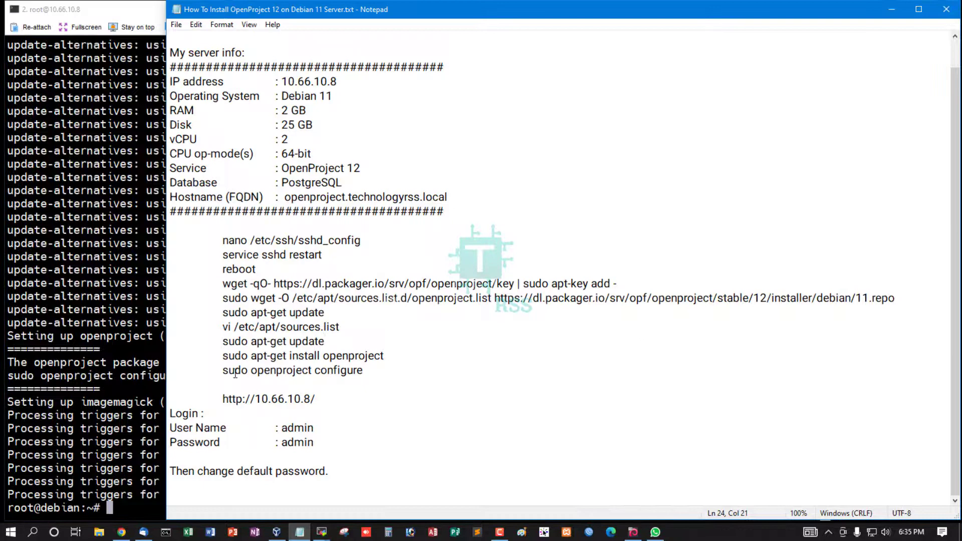
left_click_drag(215, 371, 399, 372)
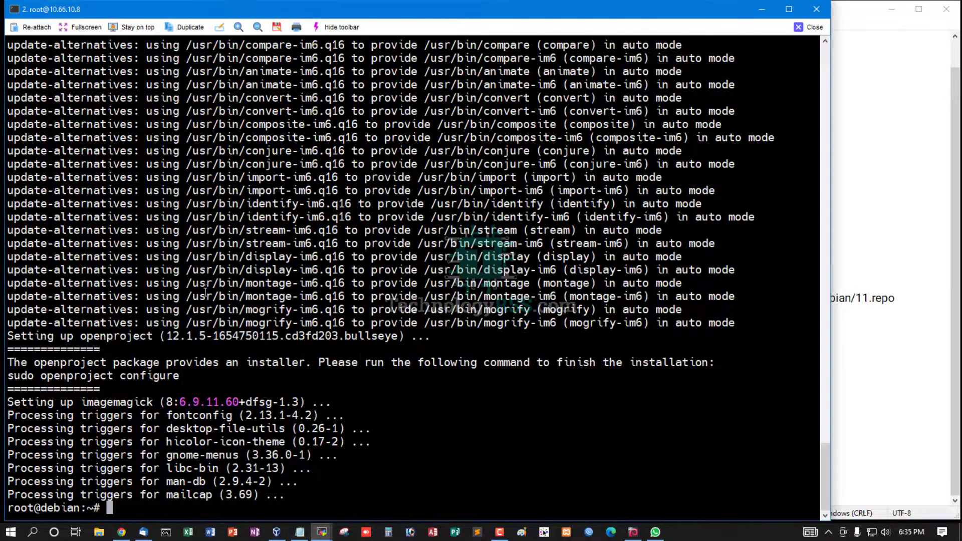
left_click(125, 327)
right_click(204, 284)
Step: Launch the OpenProject configuration and choose the default edition
key("ctrl+l")
key("Return")
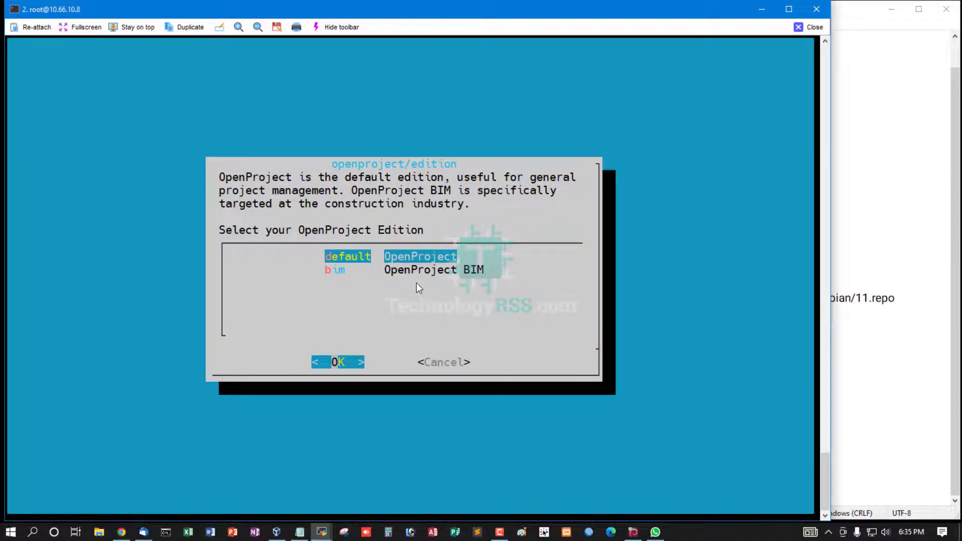
key("Down")
key("Up")
key("Return")
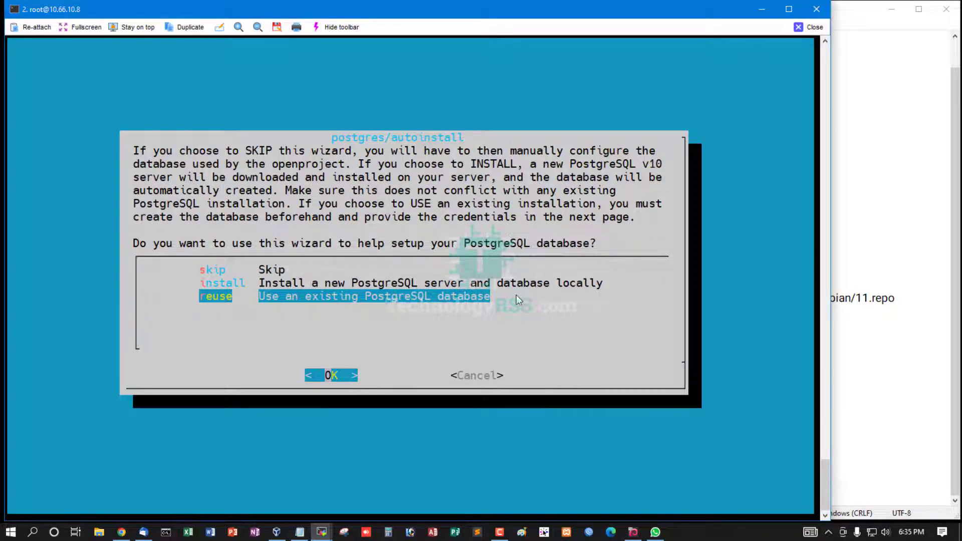
Step: Choose local PostgreSQL, Apache2, the suggested domain, an empty path prefix and no SSL
key("Up")
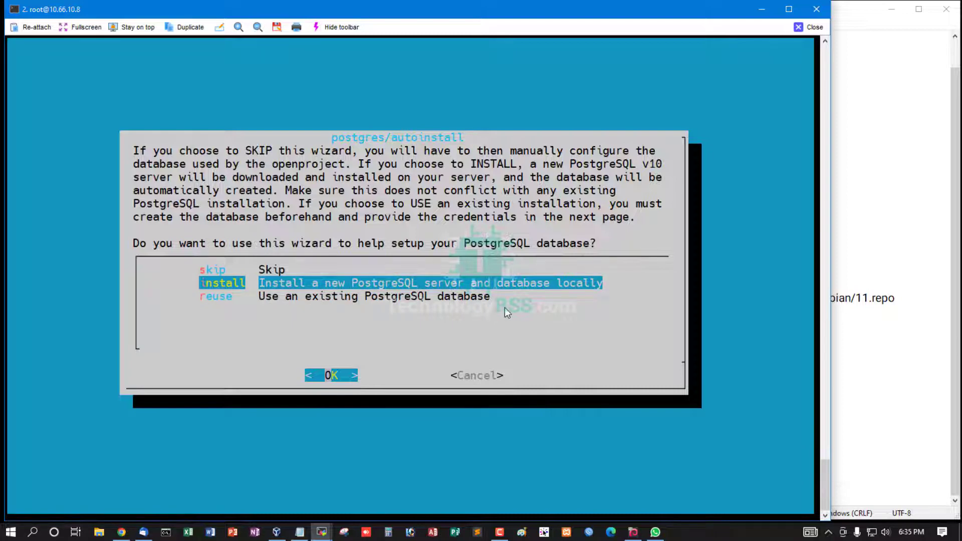
key("Return")
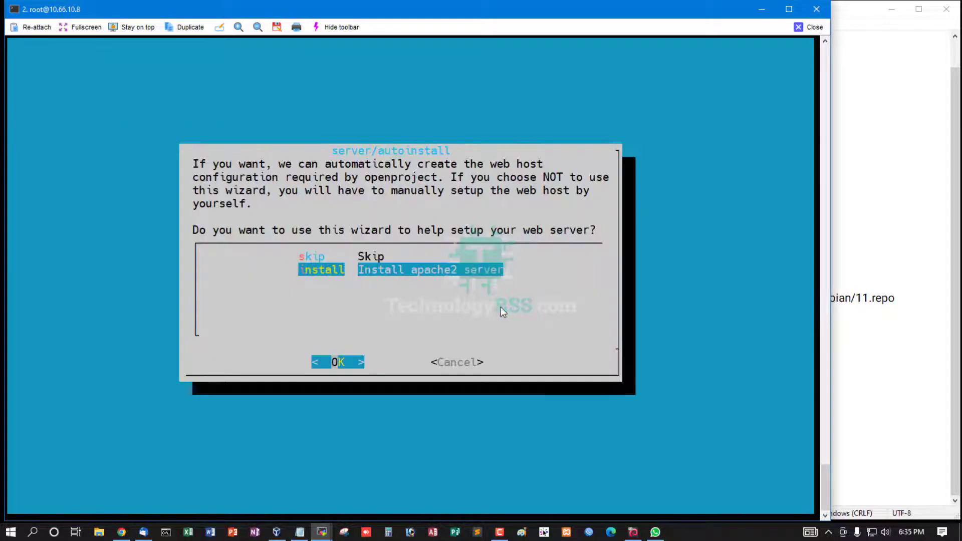
key("Return")
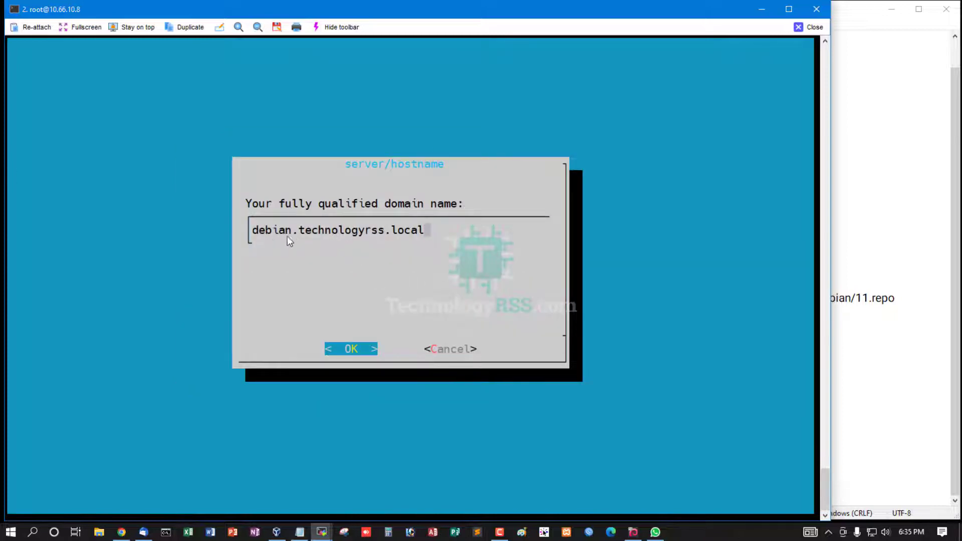
key("Return")
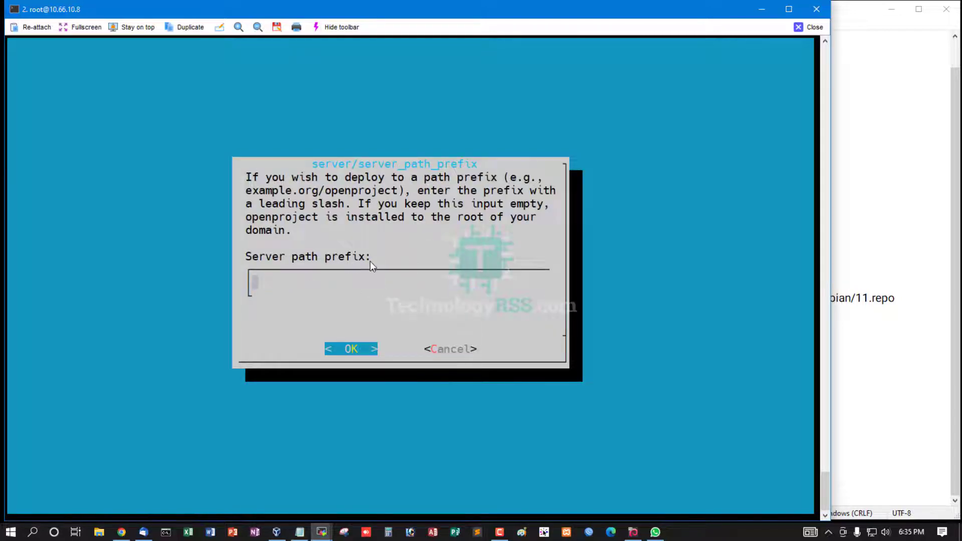
key("Return")
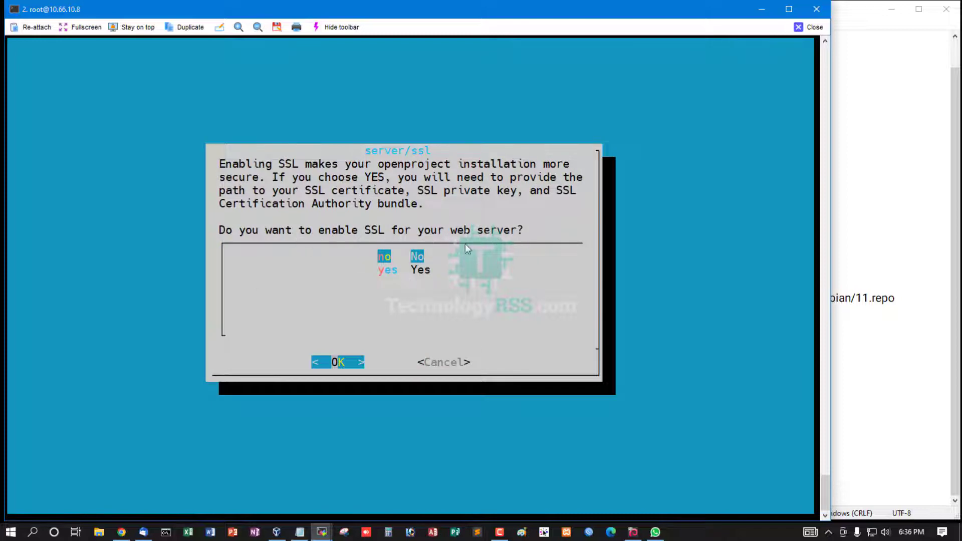
key("Down")
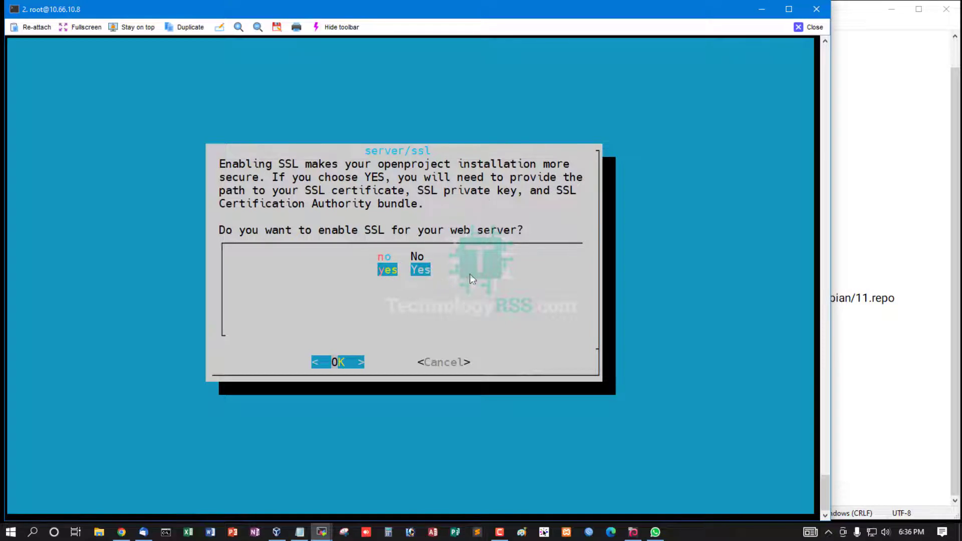
key("Up")
Step: Keep SSL disabled and enable Subversion and Git support with default repository paths
key("Return")
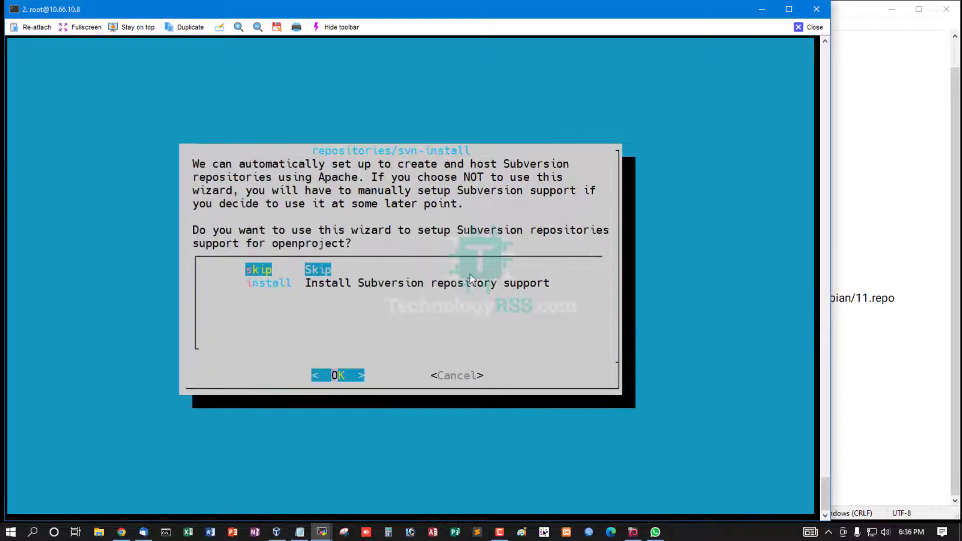
key("Down")
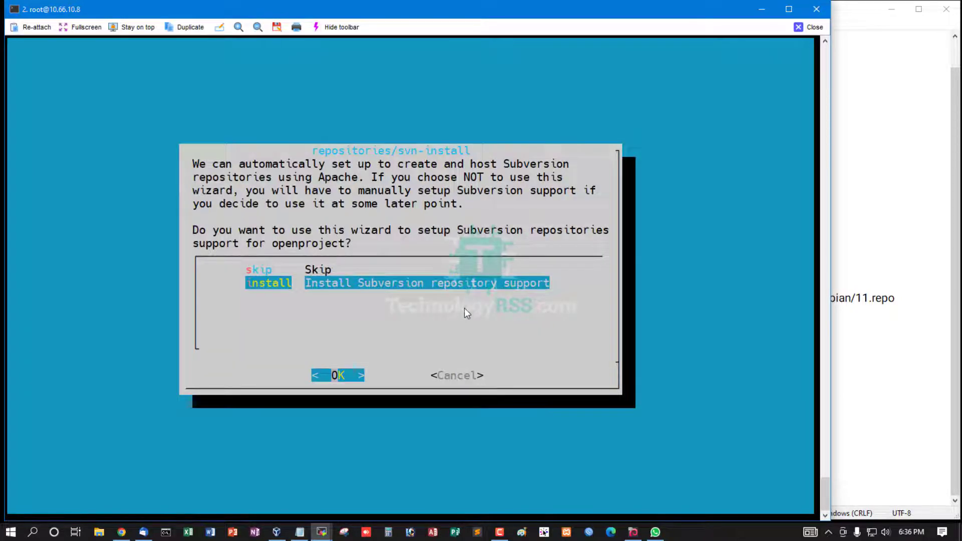
key("Return")
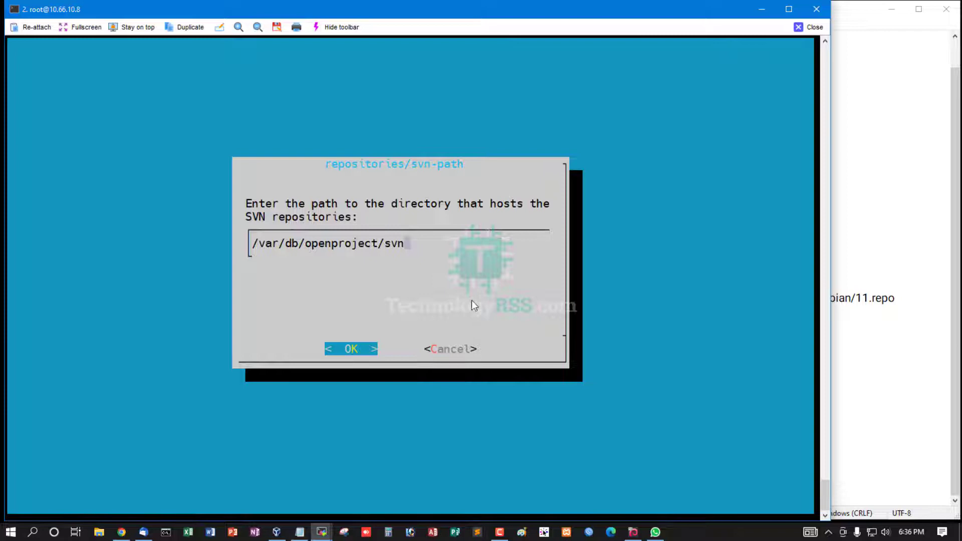
key("Return")
key("Down")
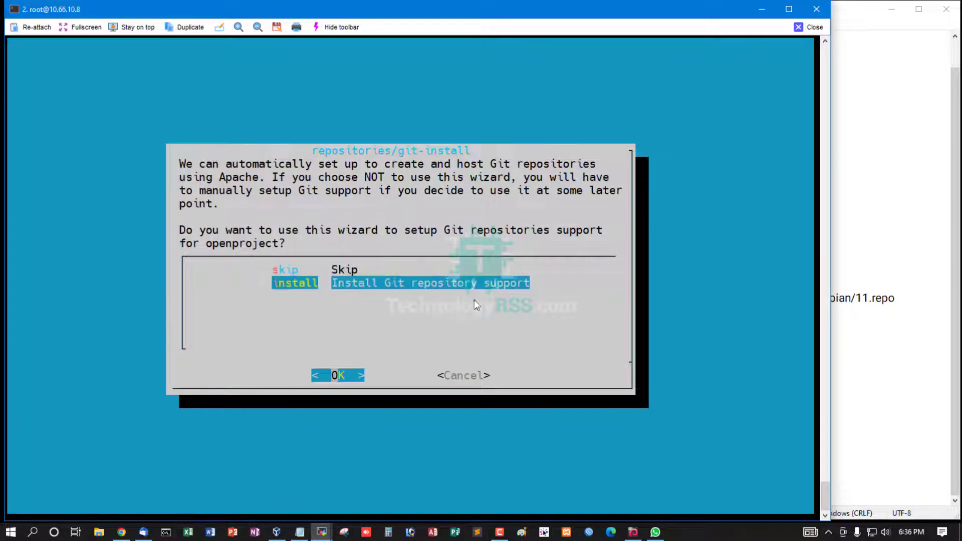
key("Return")
key("Return")
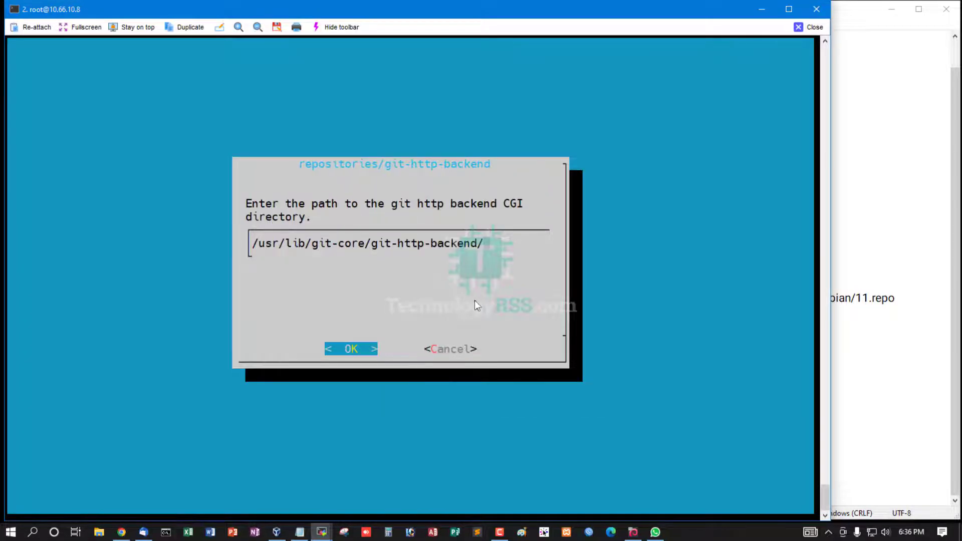
key("Return")
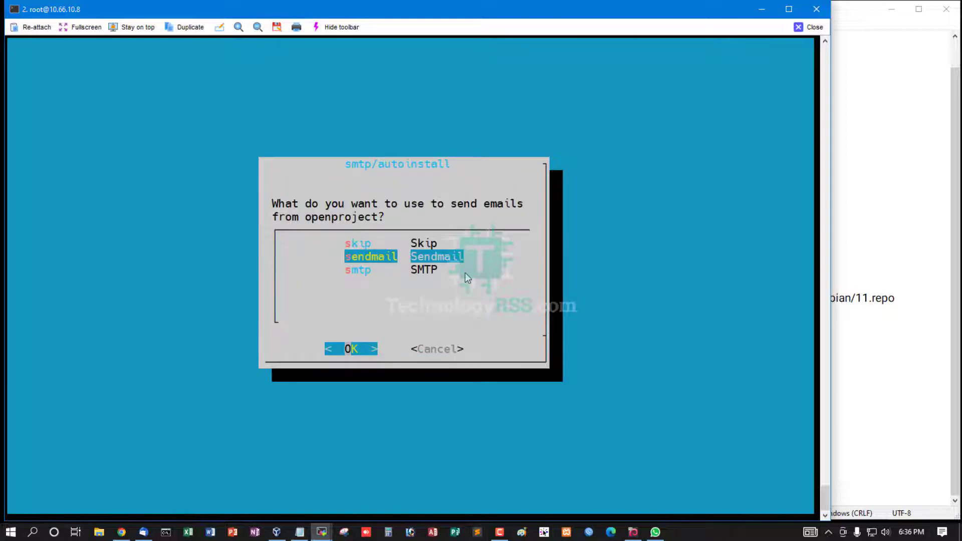
Step: Start SMTP email setup, then back out and choose Skip for email sending
key("Down")
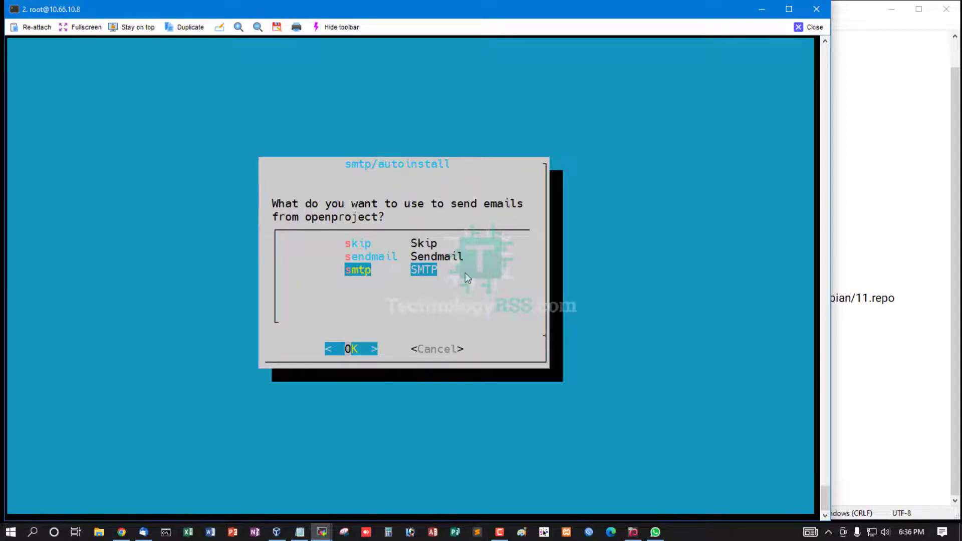
key("Return")
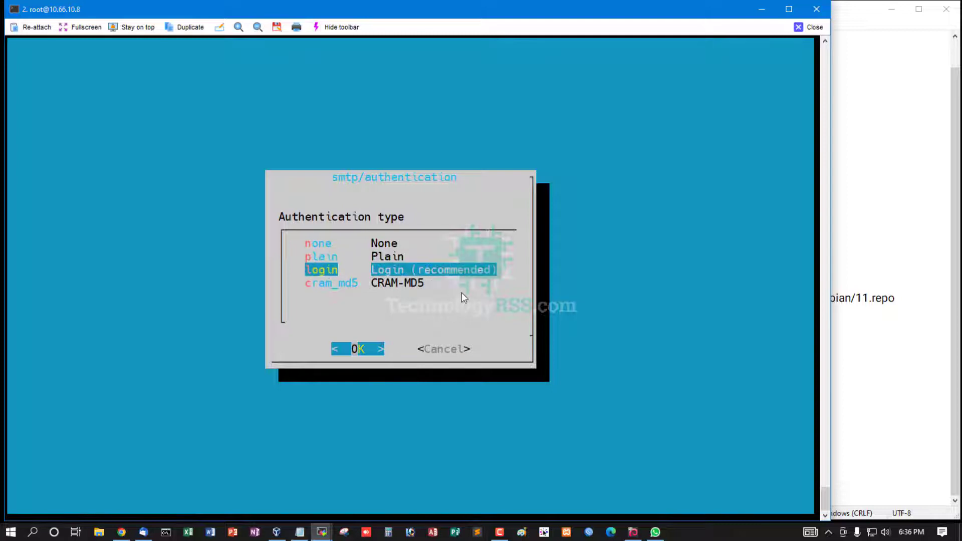
key("Return")
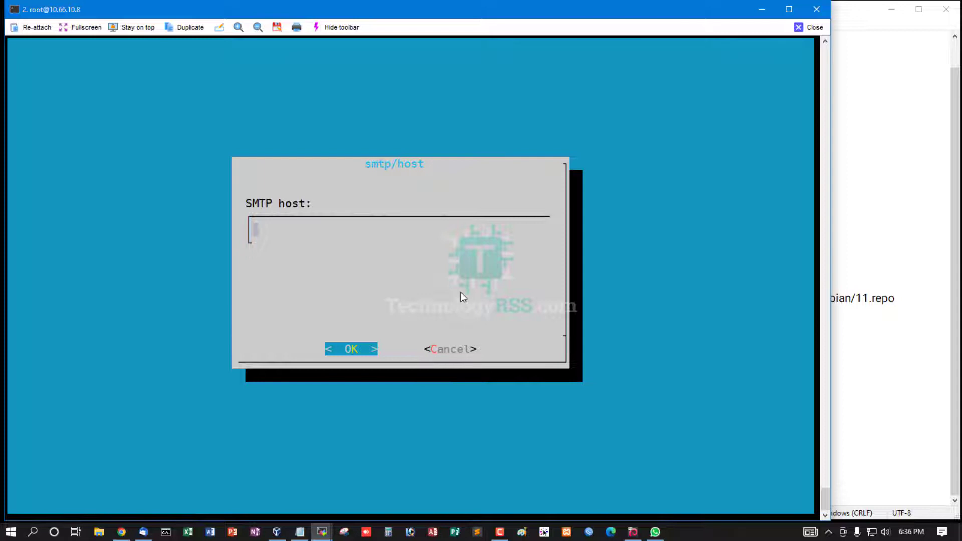
key("Escape")
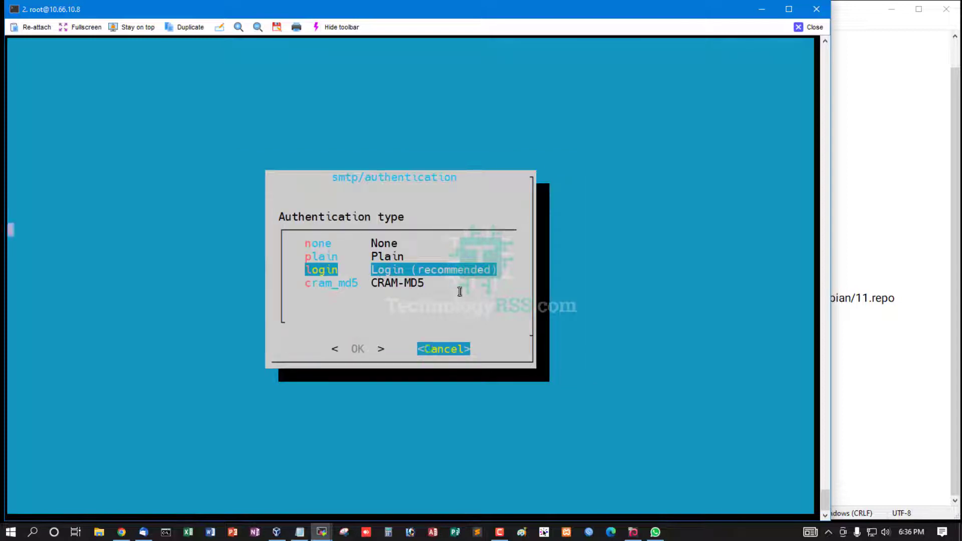
key("Return")
key("Up")
key("Up")
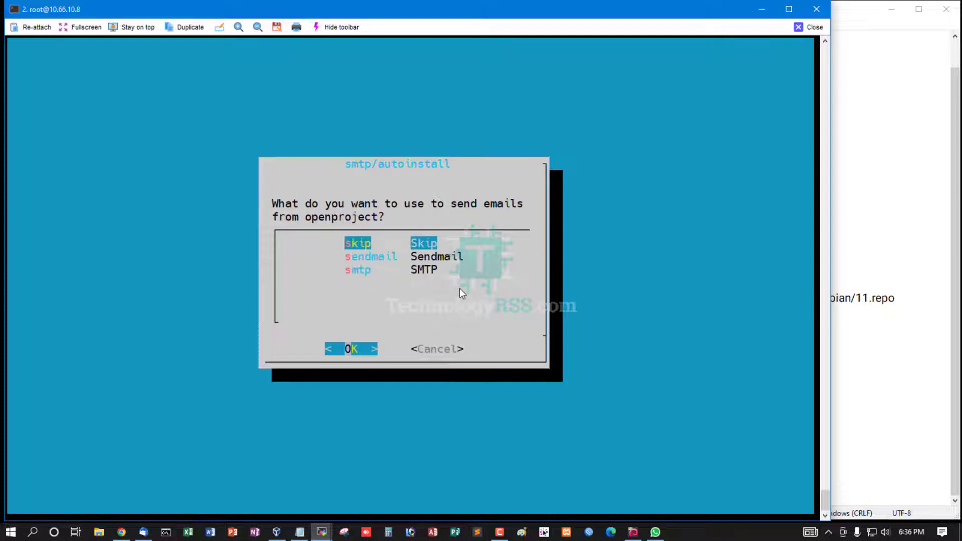
key("Return")
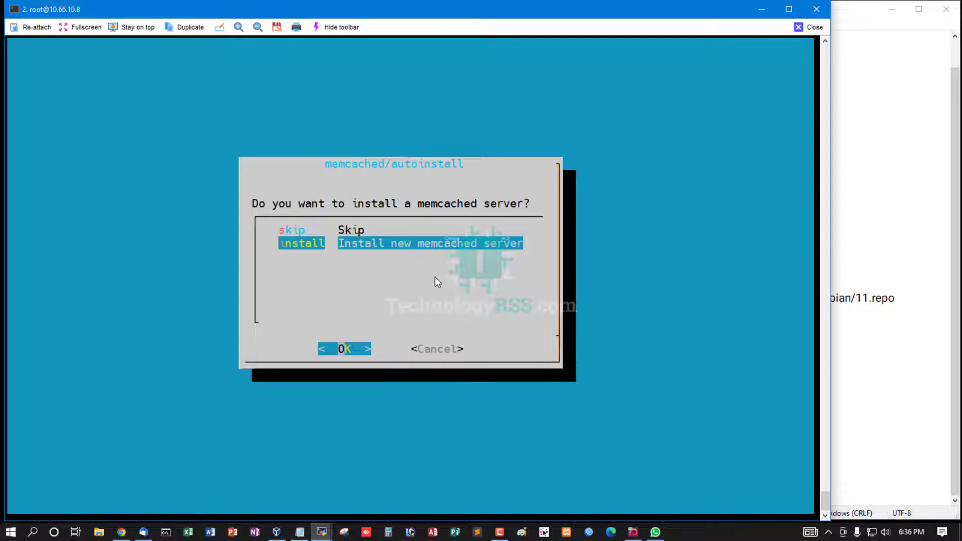
Step: Choose Install for memcached and wait for the OpenProject configure script to finish
key("Return")
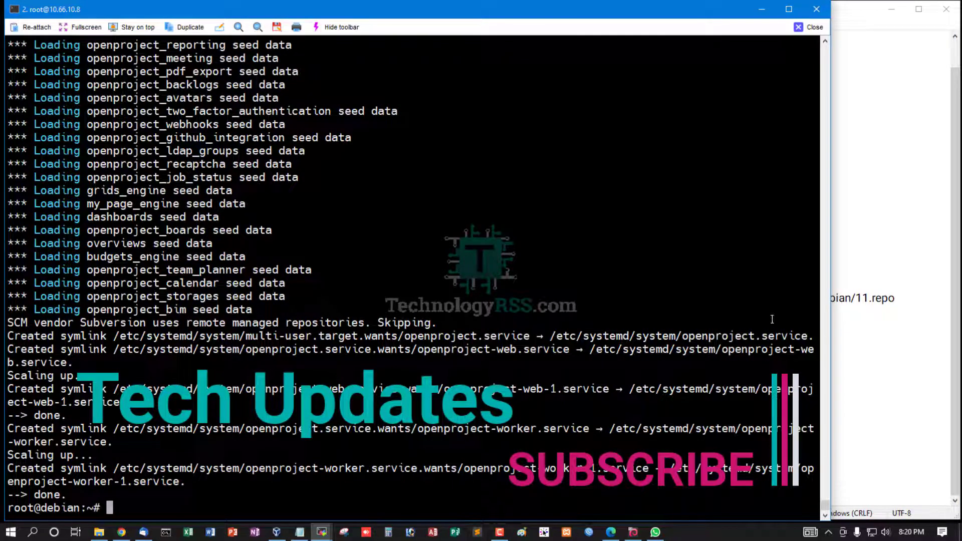
left_click(865, 316)
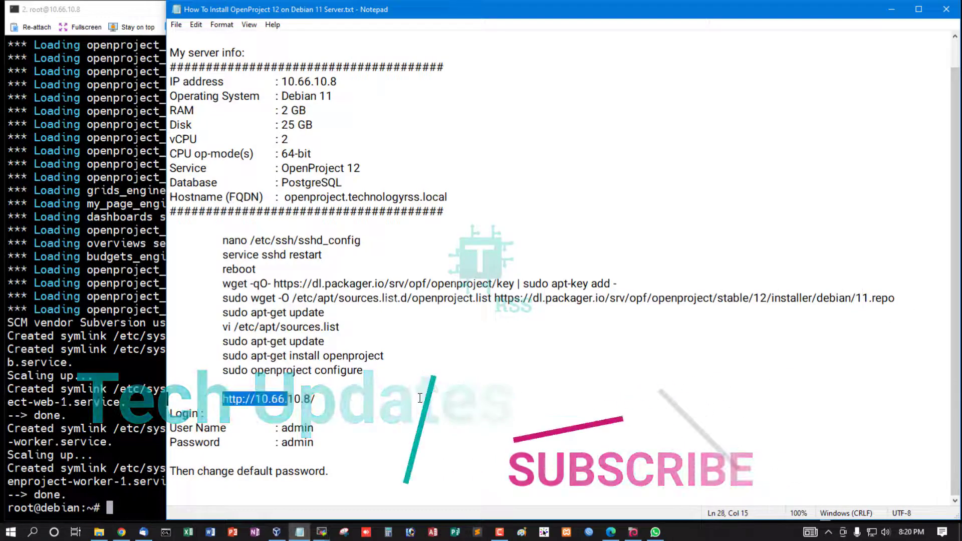
left_click_drag(421, 399, 444, 398)
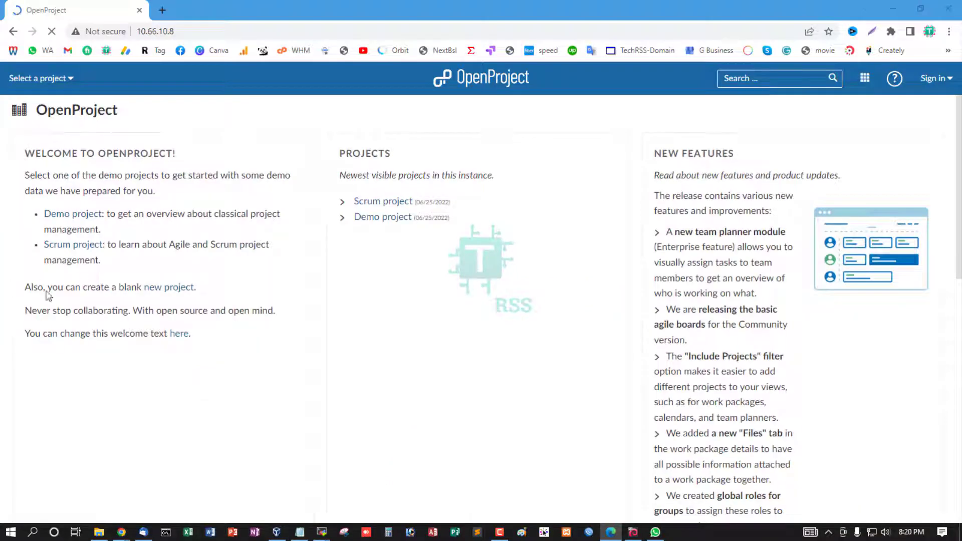
scroll(458, 341, "down", 3)
scroll(461, 334, "down", 2)
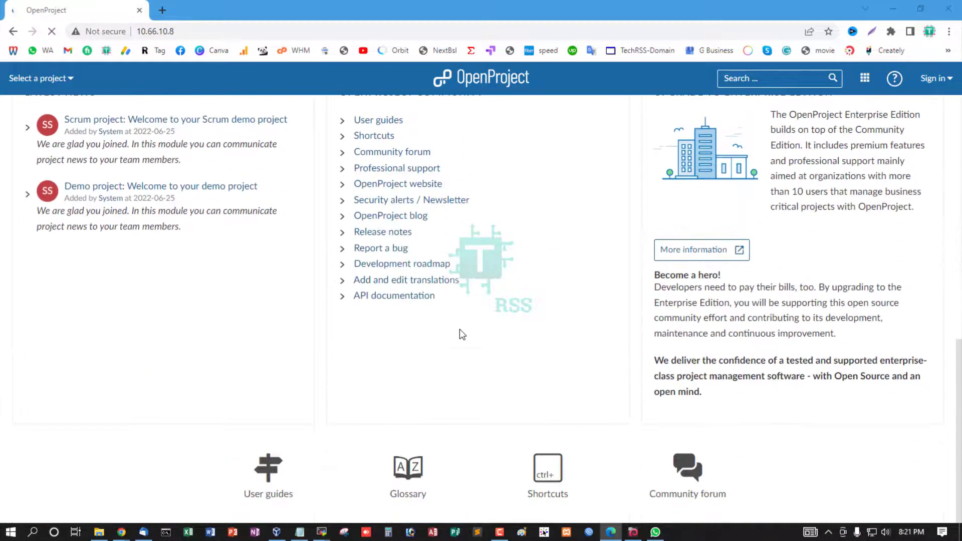
left_click(299, 532)
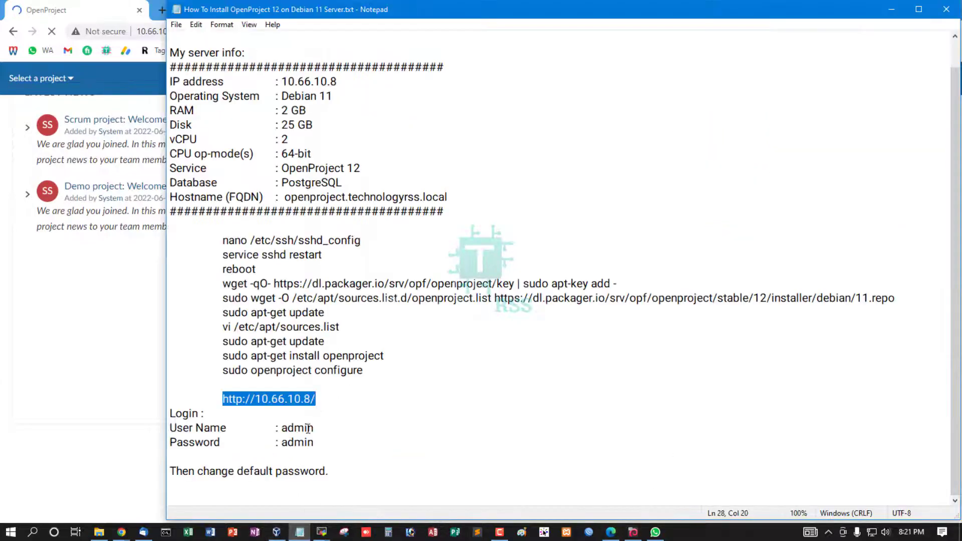
left_click_drag(178, 427, 361, 426)
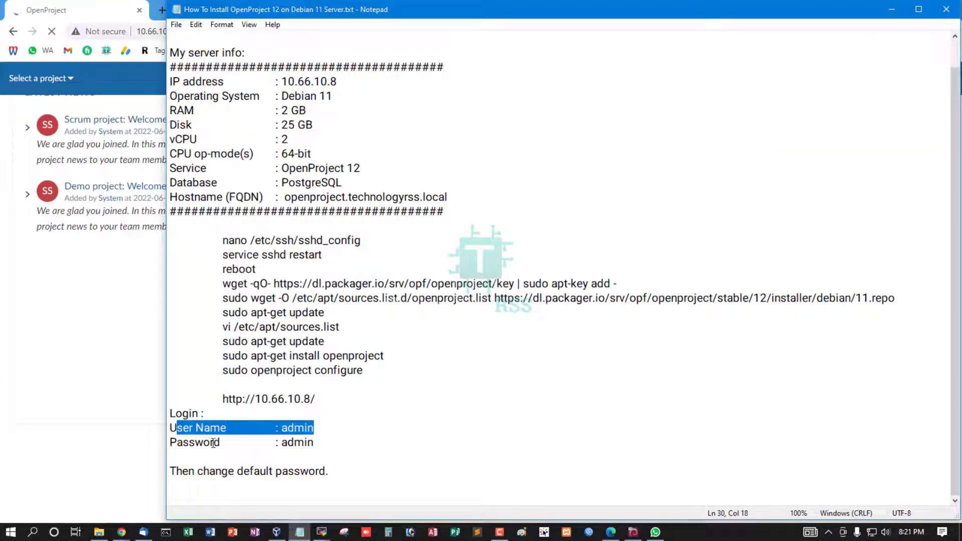
left_click_drag(195, 443, 348, 445)
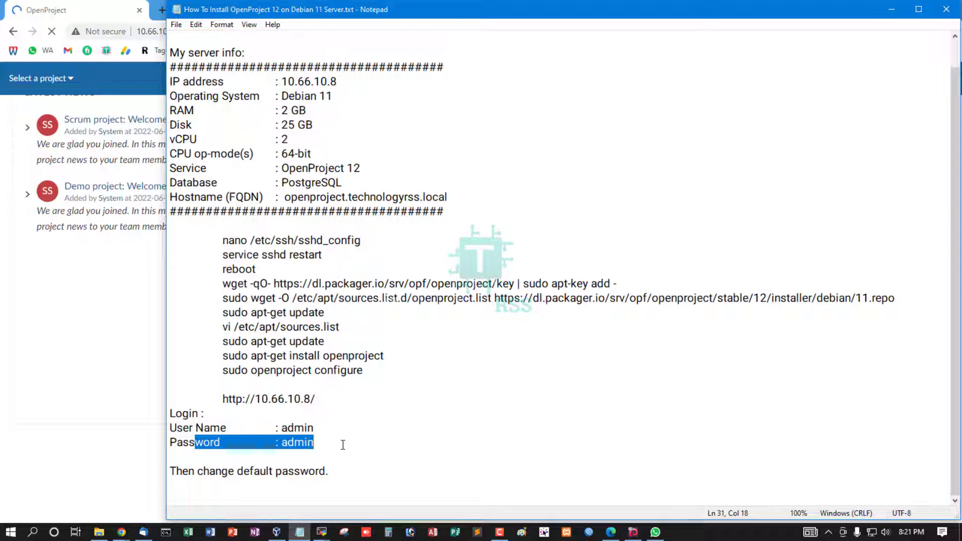
left_click_drag(182, 474, 329, 471)
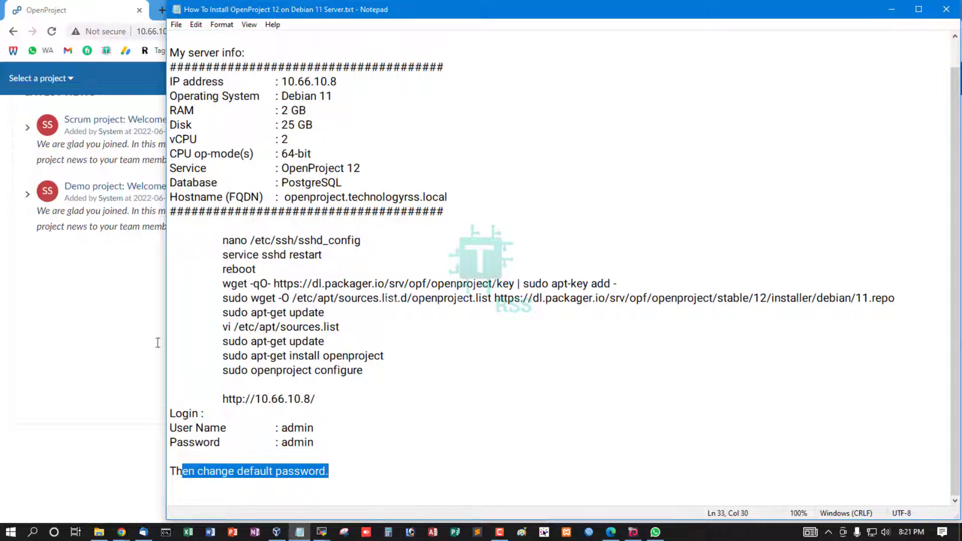
left_click(144, 297)
scroll(143, 297, "up", 2)
scroll(770, 145, "up", 2)
left_click(934, 78)
type("admi")
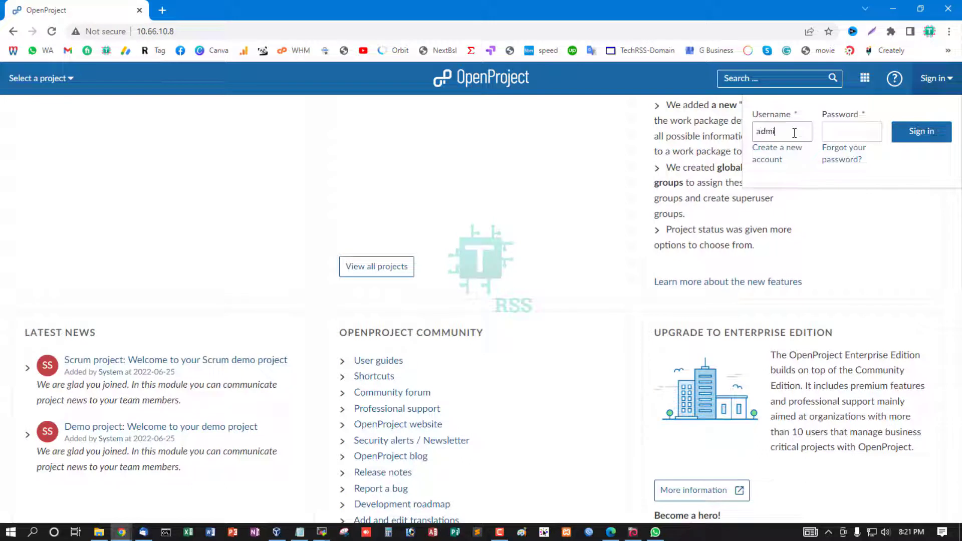
type("n")
key("Tab")
left_click(928, 136)
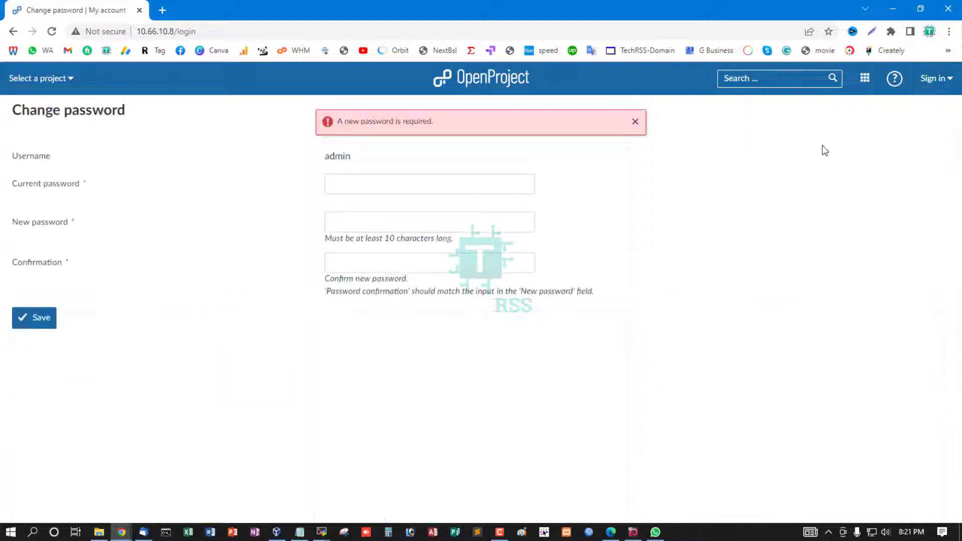
Step: Change the default admin password, then keep English in the language welcome dialog
left_click(376, 183)
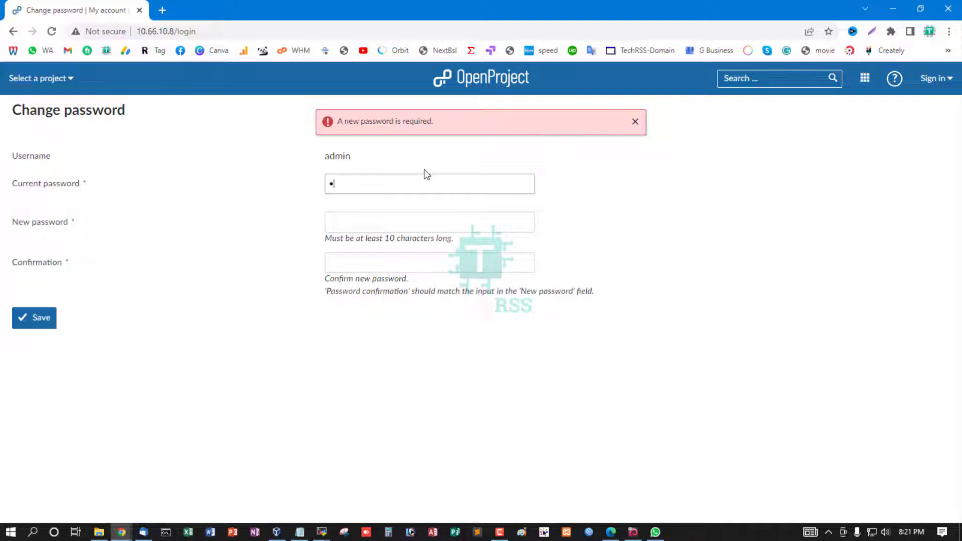
type("n")
key("Tab")
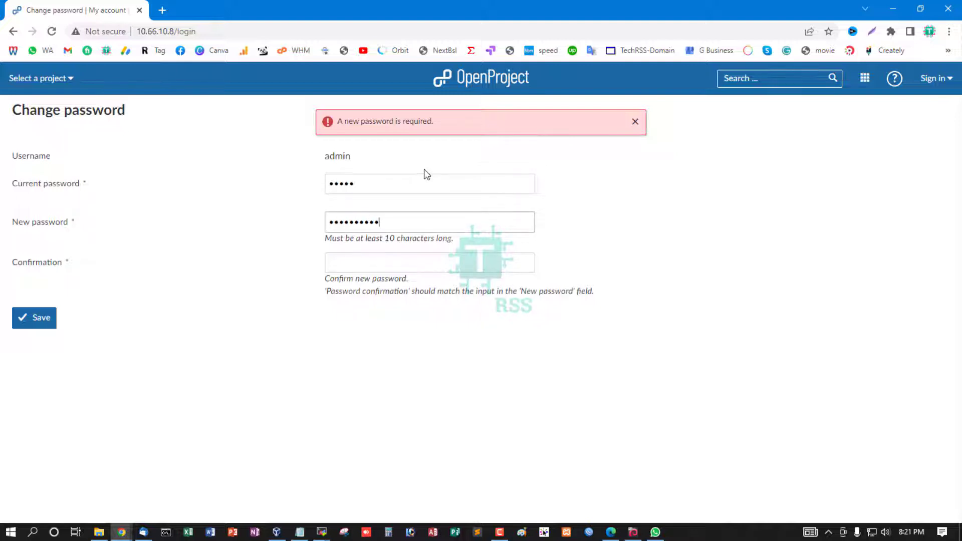
key("Tab")
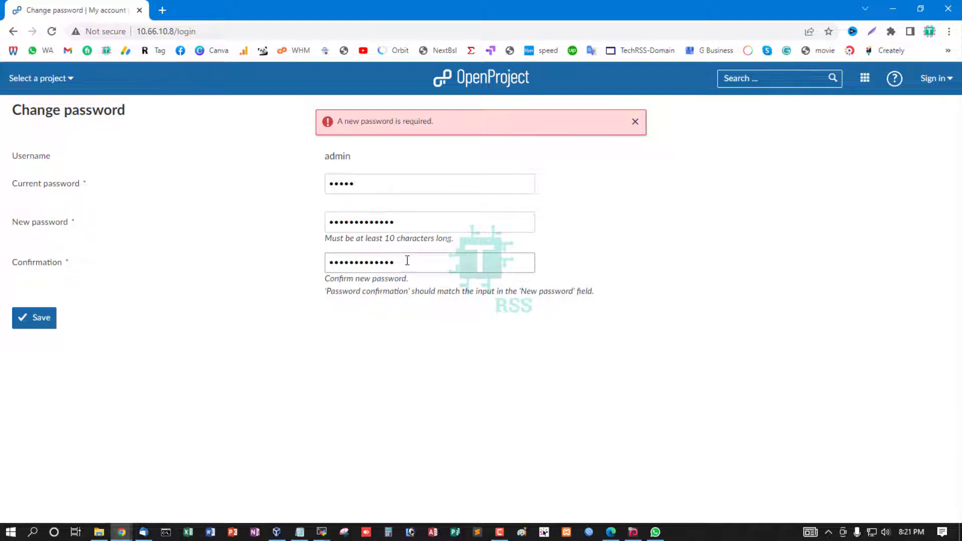
left_click_drag(407, 262, 247, 263)
type("a")
left_click(34, 321)
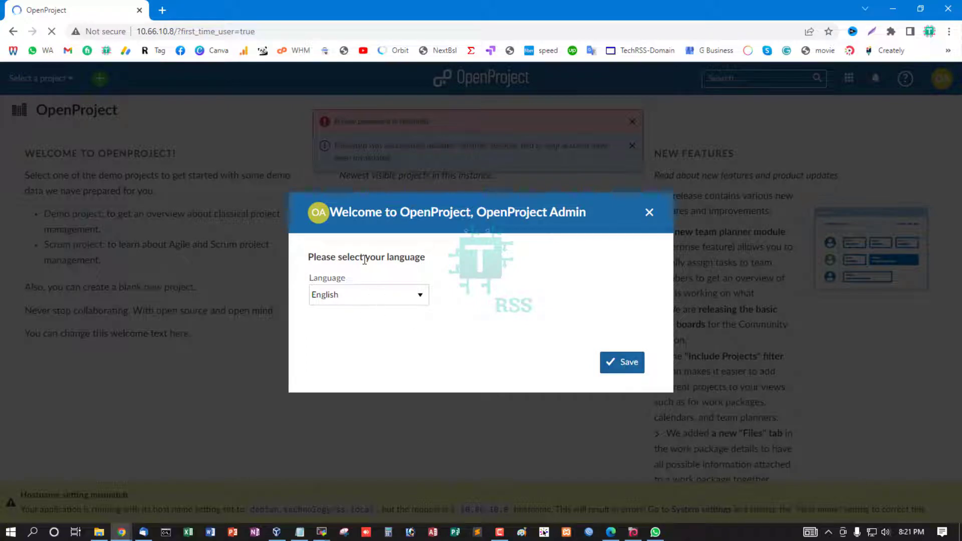
left_click(414, 294)
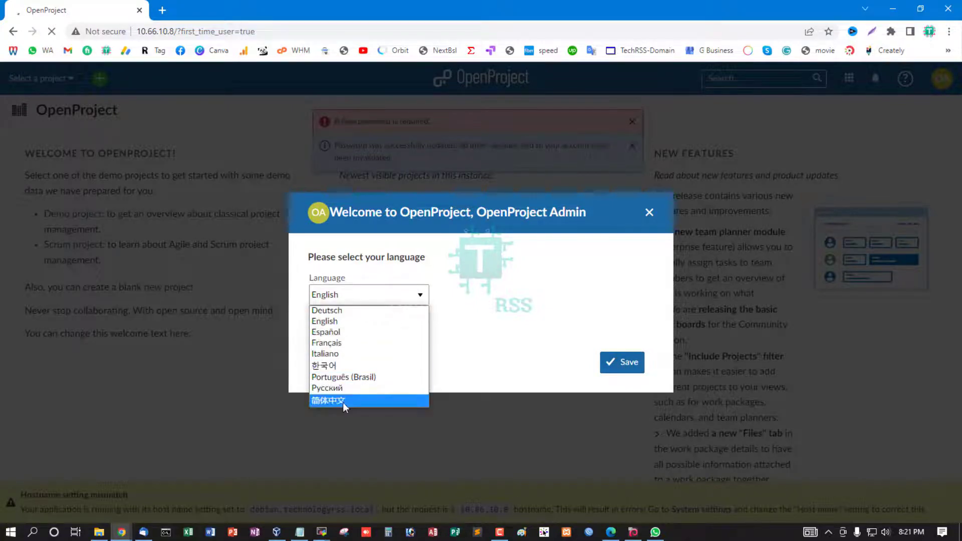
left_click(560, 297)
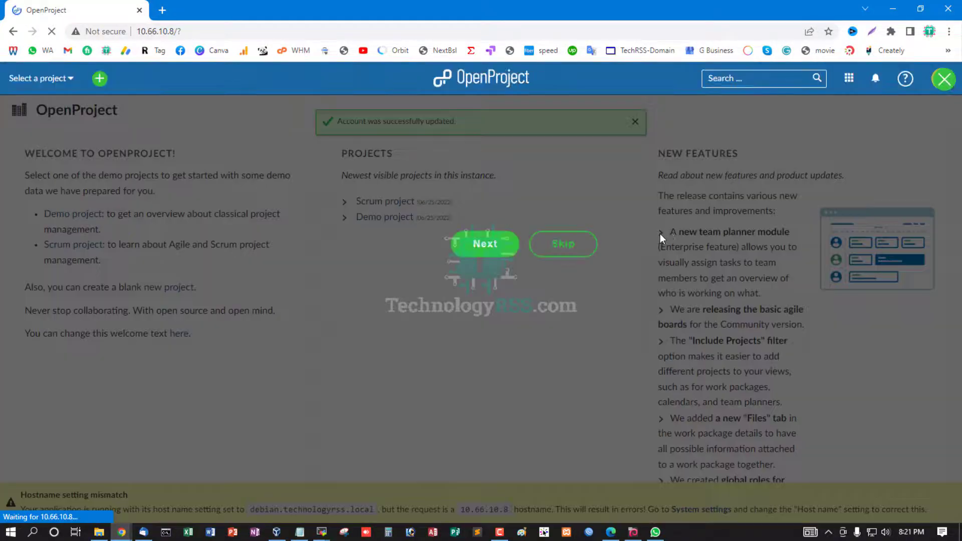
Step: Skip the tour and select debian.technologyrss.local in the hostname mismatch banner
left_click(496, 252)
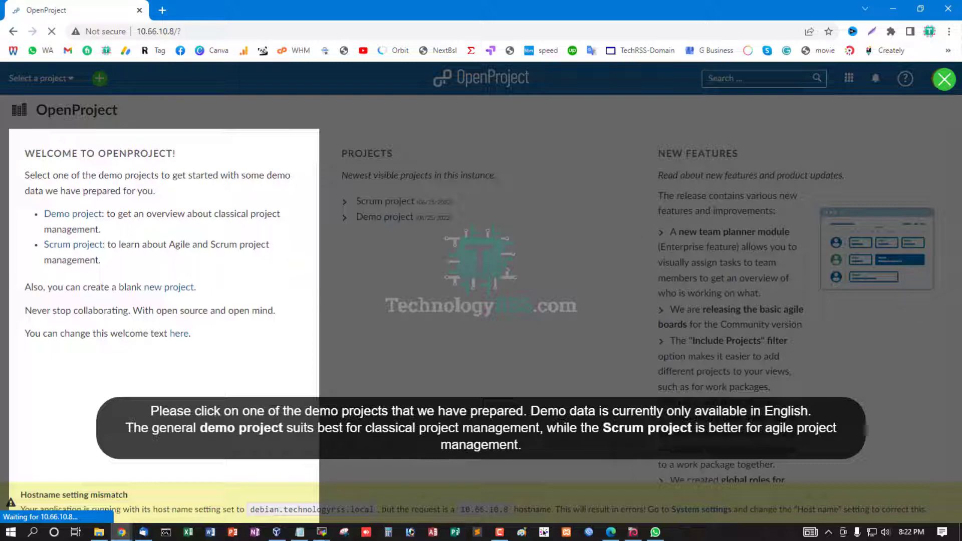
left_click(945, 78)
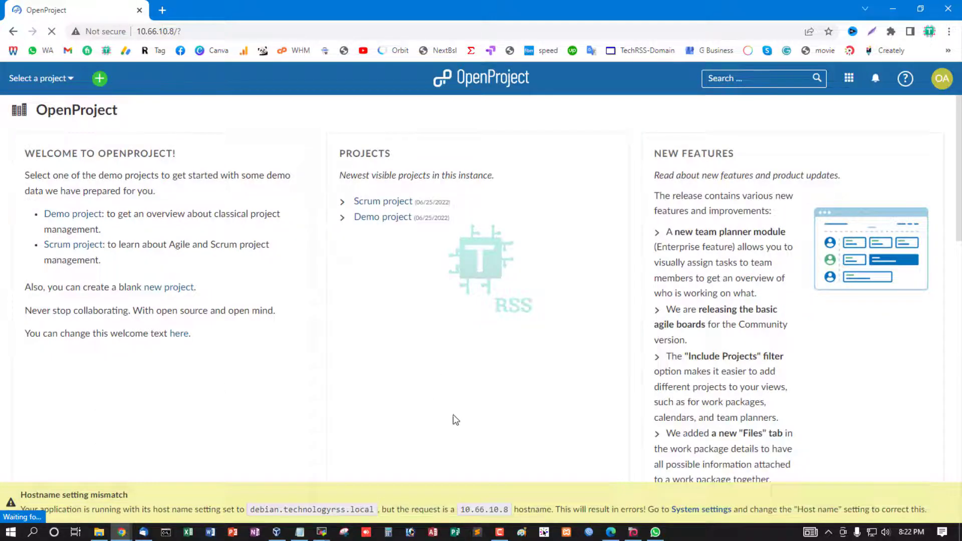
scroll(454, 419, "down", 3)
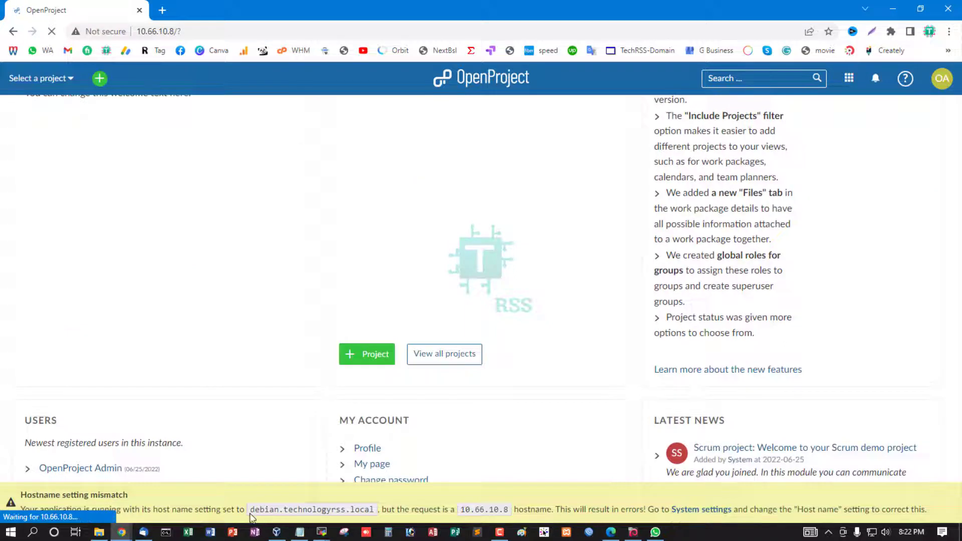
left_click_drag(250, 515, 375, 510)
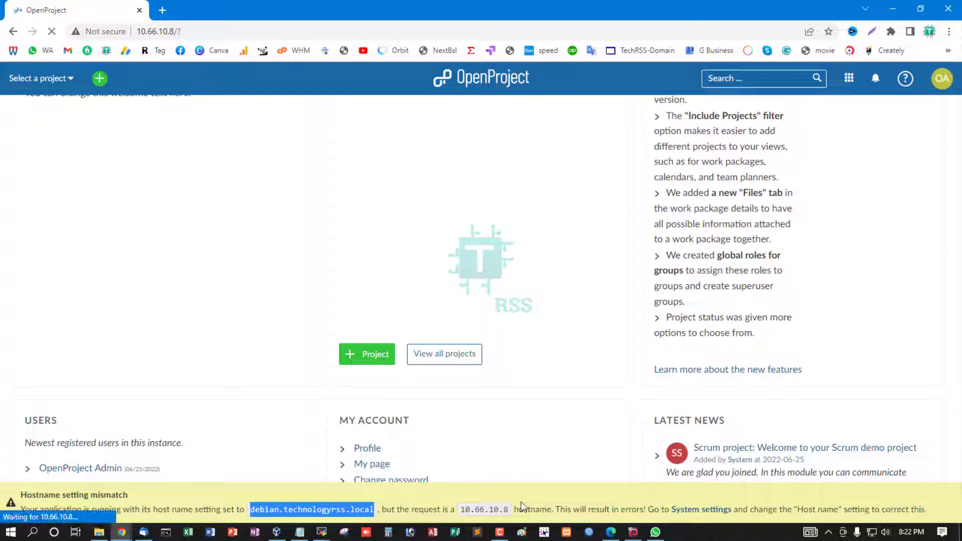
Step: Replace the host name with 10.66.10.8, save the general settings, and go to Administration
left_click(713, 510)
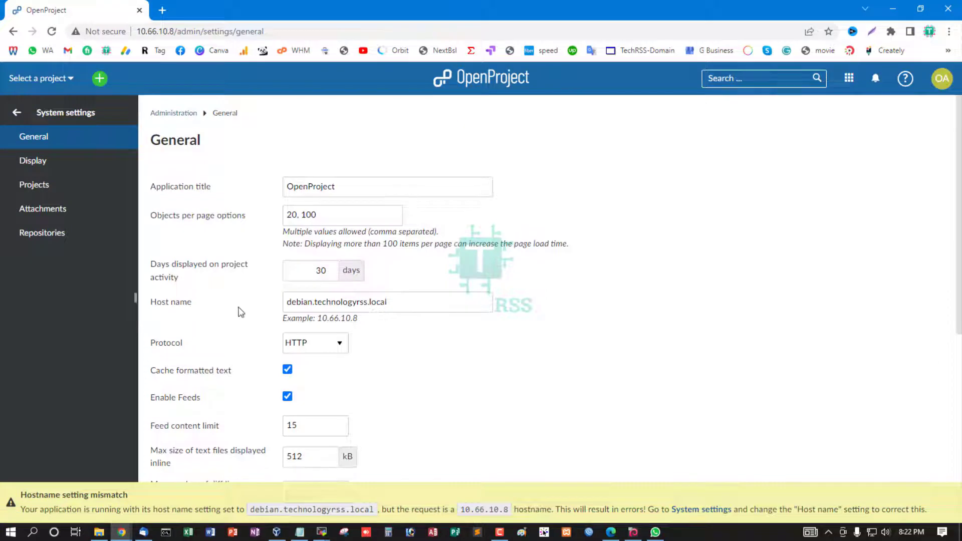
triple_click(339, 304)
left_click_drag(319, 318, 360, 318)
key("ctrl+c")
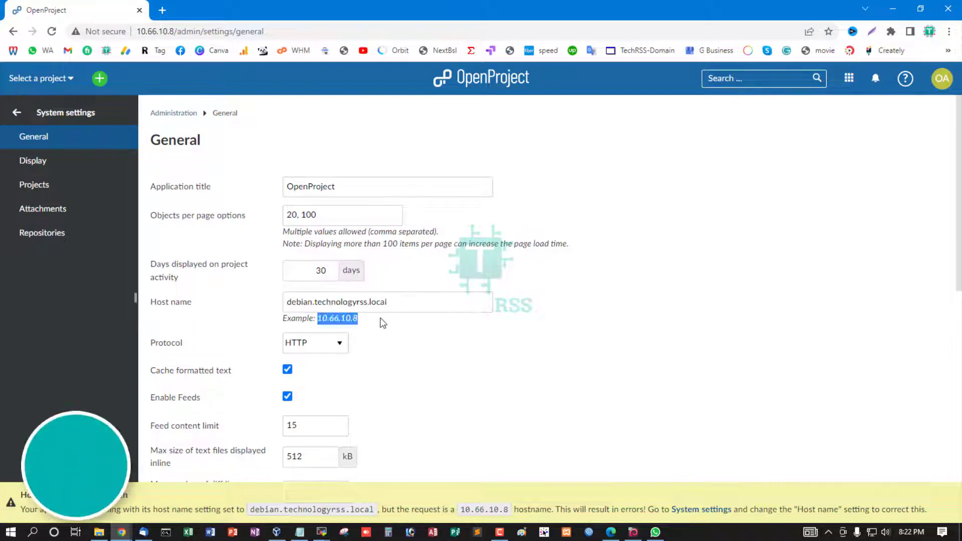
triple_click(398, 304)
key("ctrl+v")
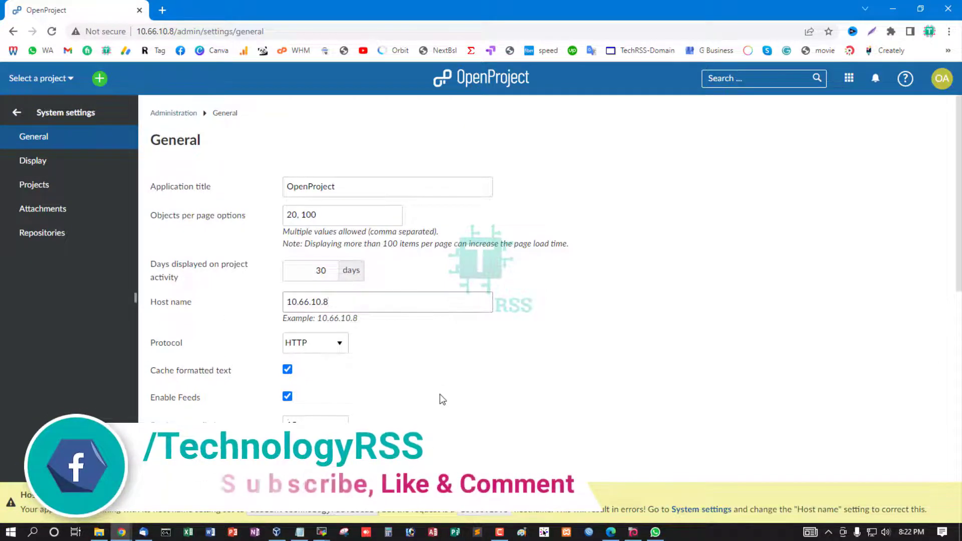
scroll(440, 398, "down", 3)
scroll(434, 387, "down", 5)
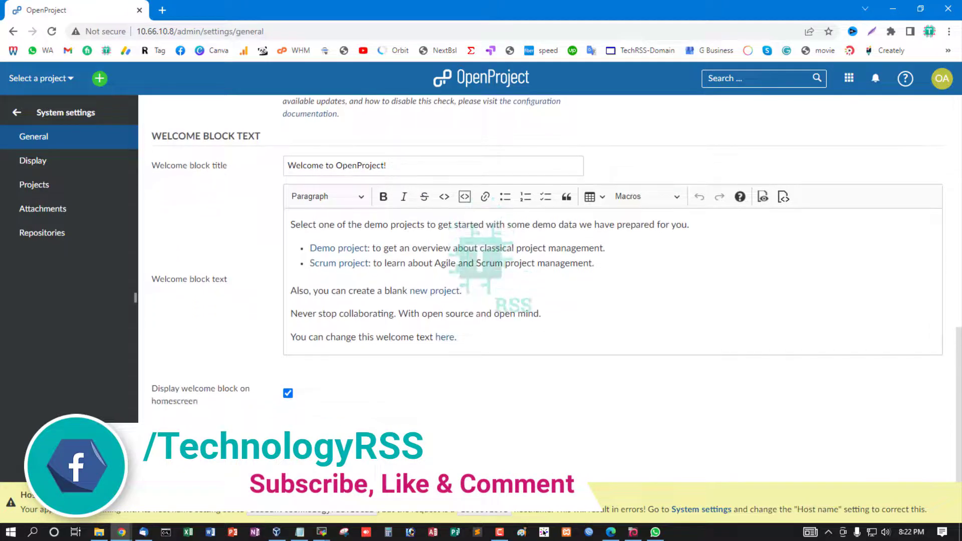
key("Return")
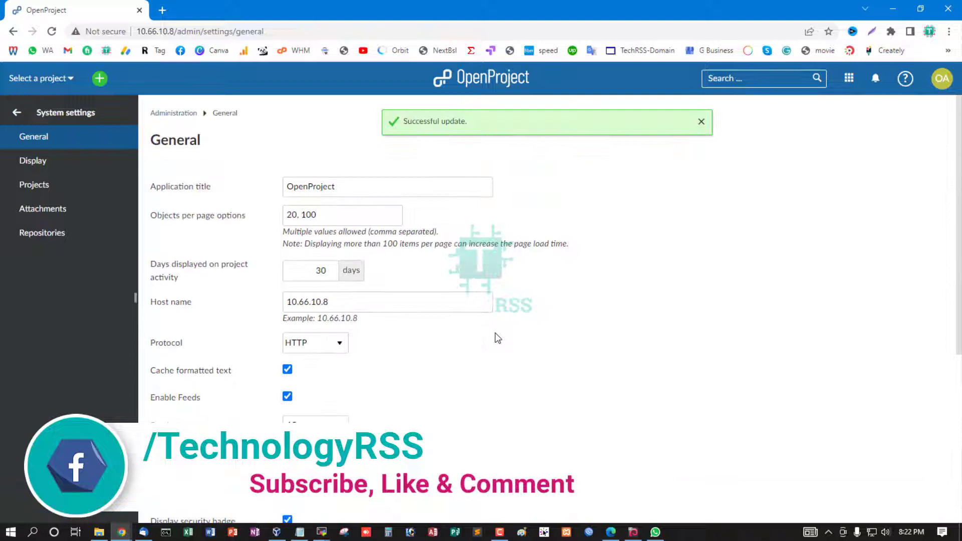
left_click(942, 78)
left_click(838, 145)
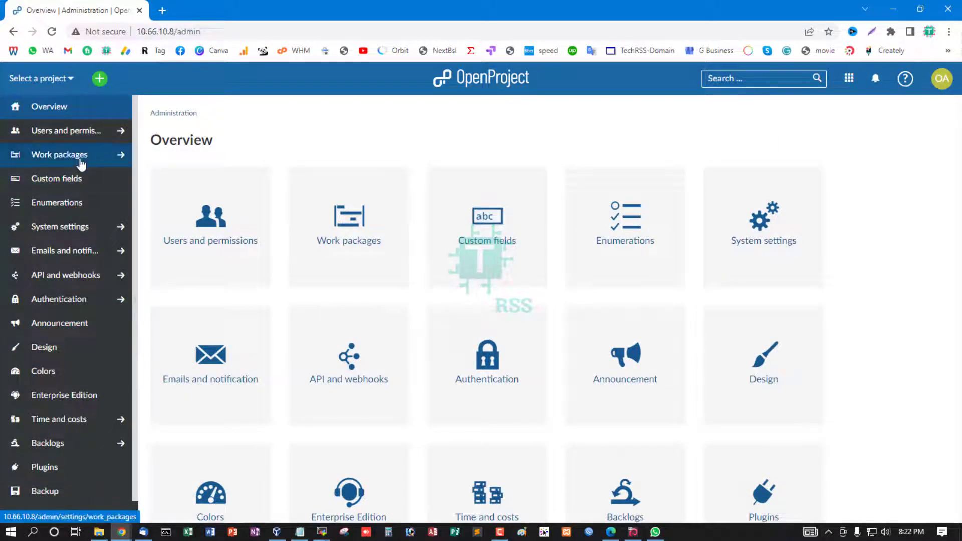
Step: View Emails and notifications > Email notifications, then return to the full administration menu
left_click(88, 257)
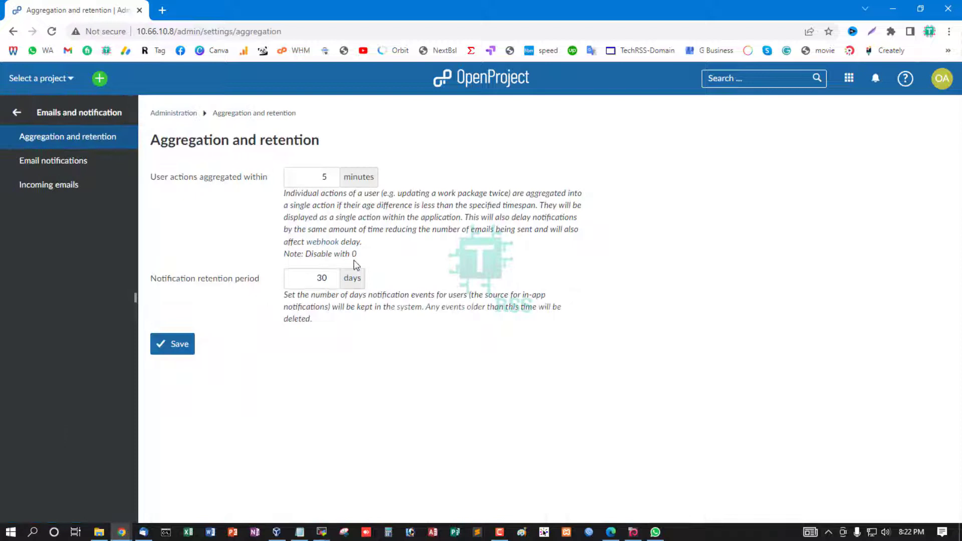
left_click(65, 166)
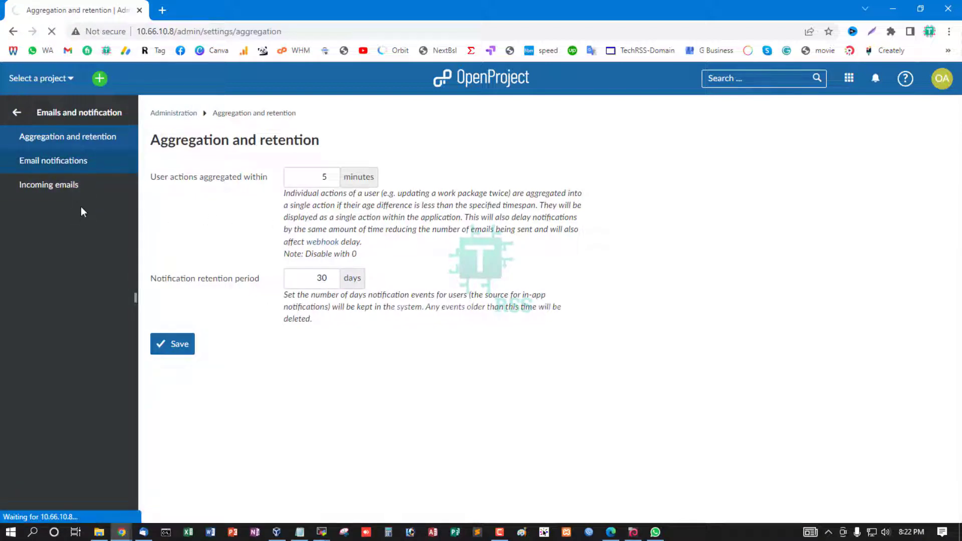
left_click(17, 111)
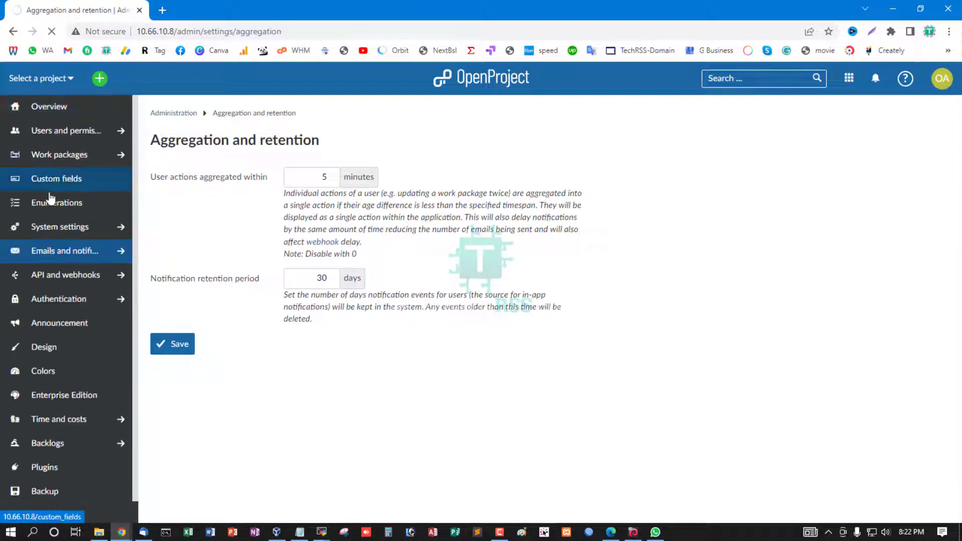
scroll(525, 336, "down", 3)
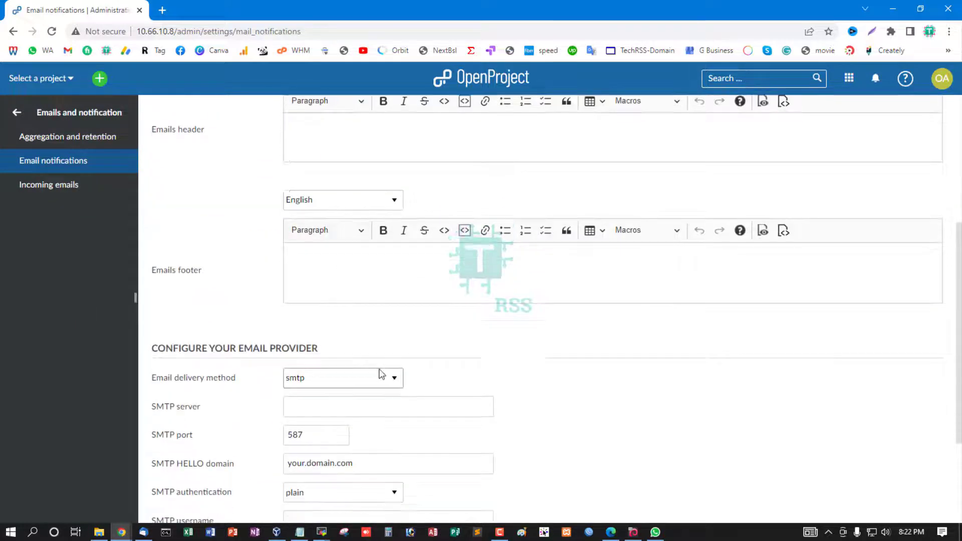
scroll(380, 374, "down", 2)
Step: Inspect the SMTP delivery method, server, port, HELLO domain, username and password, then browse plugins
left_click(339, 225)
left_click(338, 250)
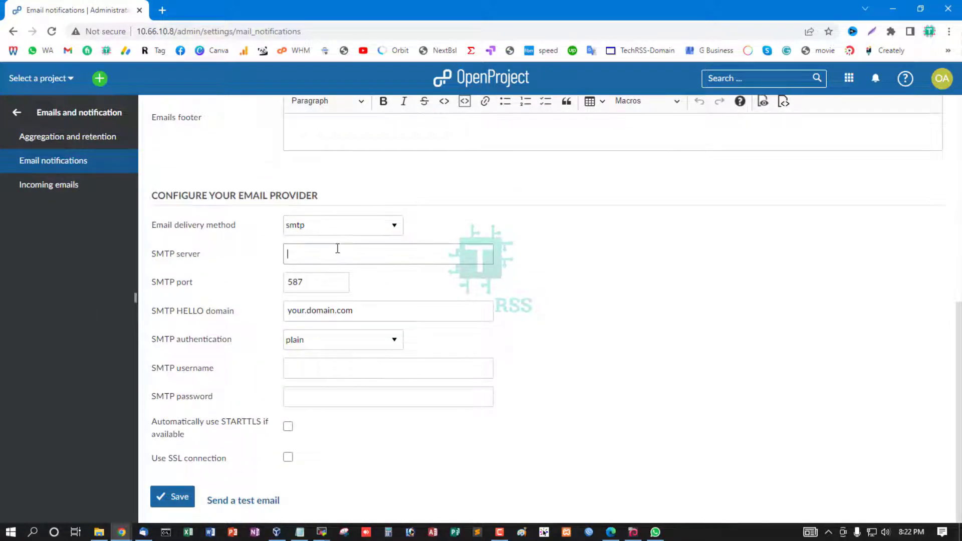
left_click_drag(383, 310, 241, 294)
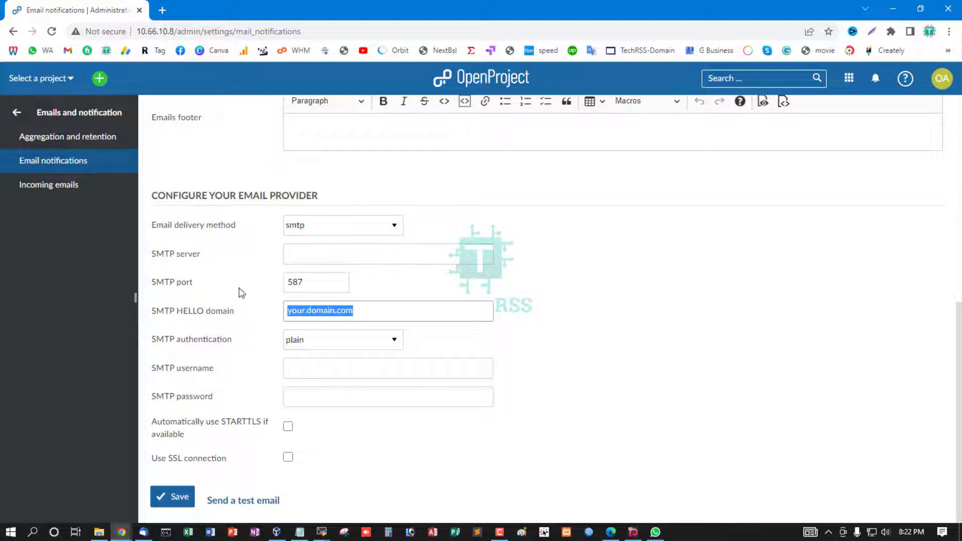
left_click_drag(322, 280, 290, 306)
left_click_drag(366, 316, 240, 345)
left_click(299, 369)
left_click(305, 393)
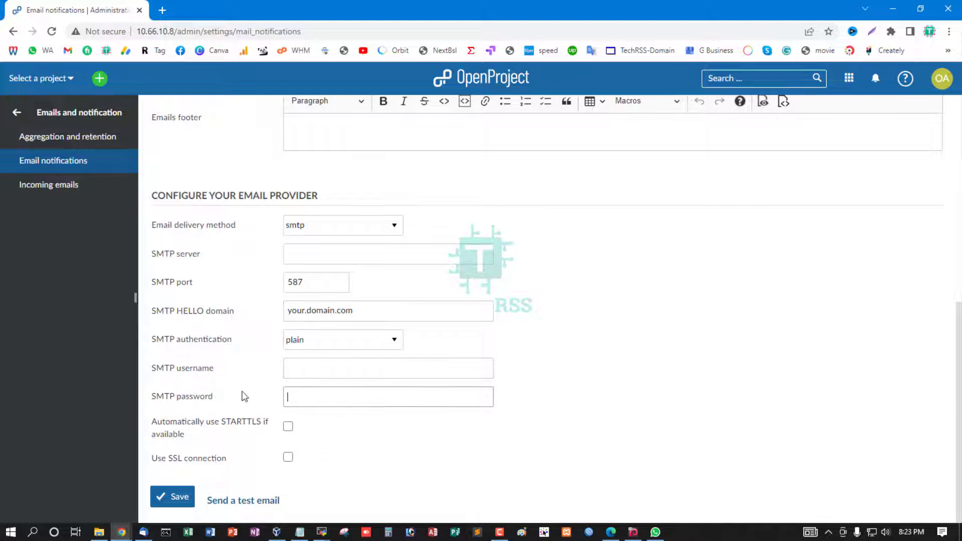
scroll(226, 376, "up", 3)
left_click(39, 113)
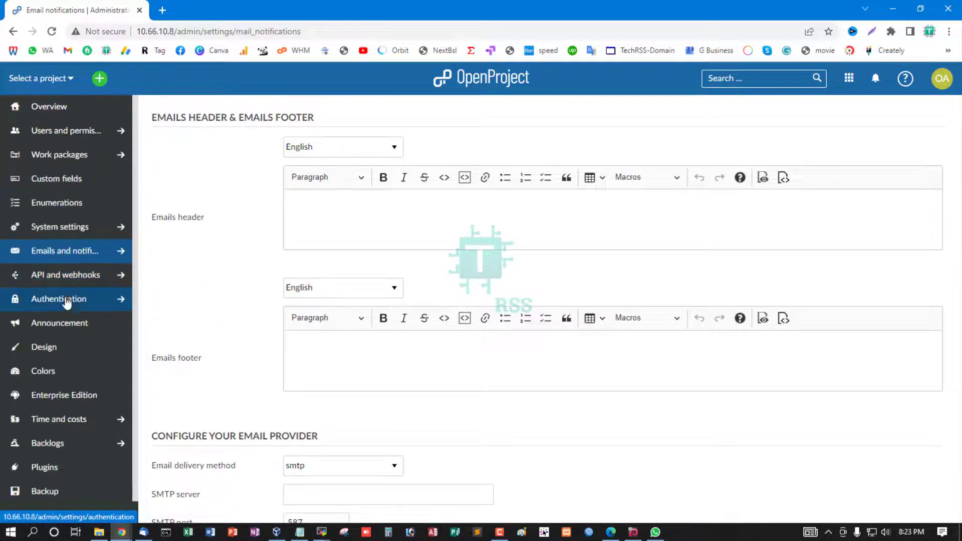
scroll(86, 350, "down", 1)
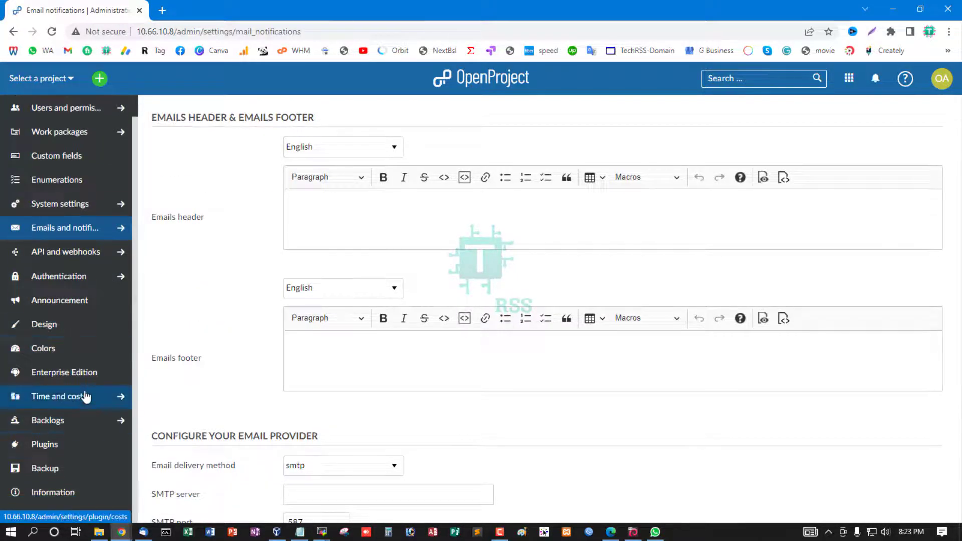
left_click(76, 451)
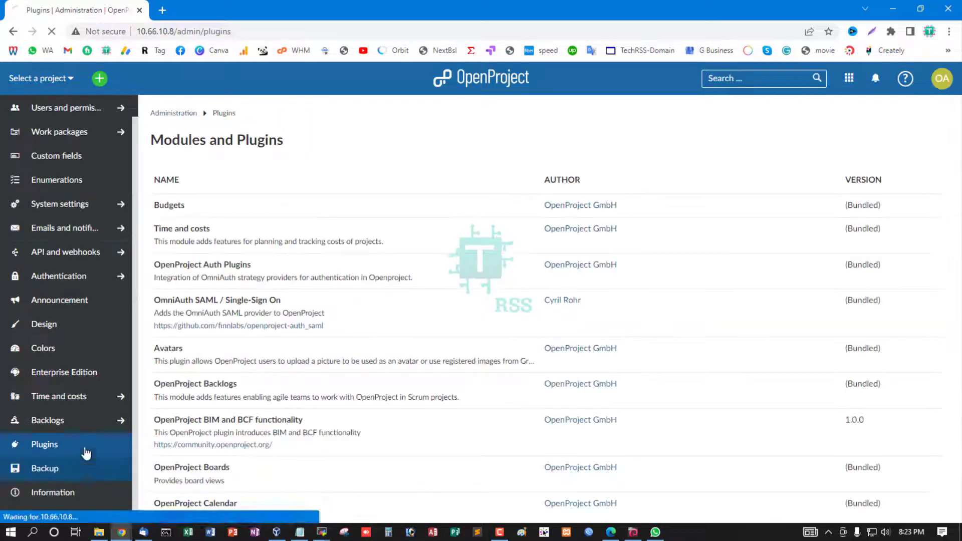
scroll(94, 309, "up", 1)
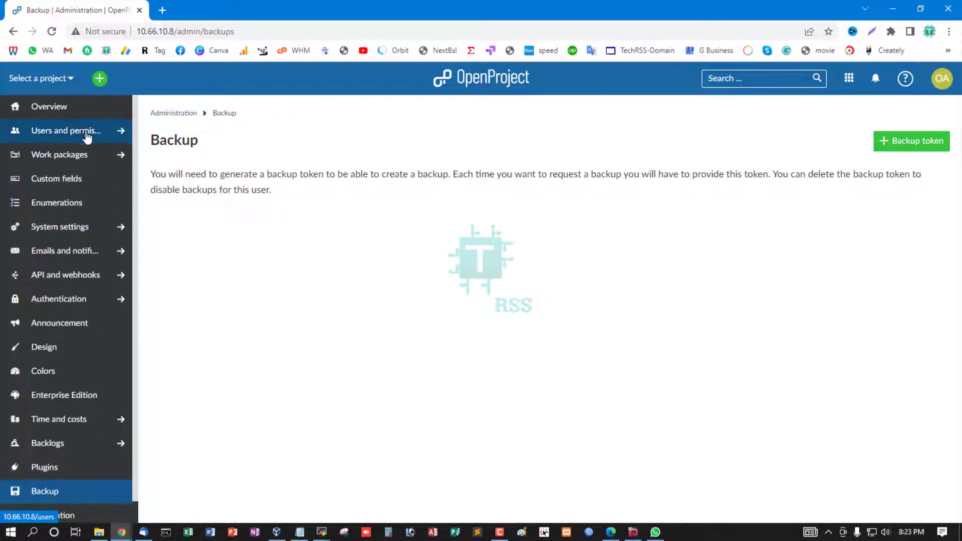
Step: Open Demo project's overview with navigation collapsed, then sign out of the admin account
left_click(71, 80)
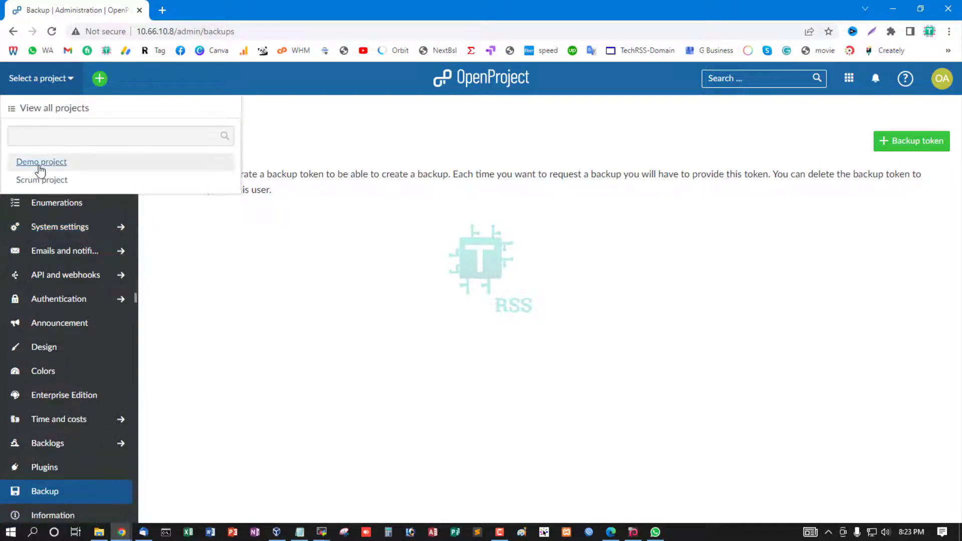
left_click(41, 161)
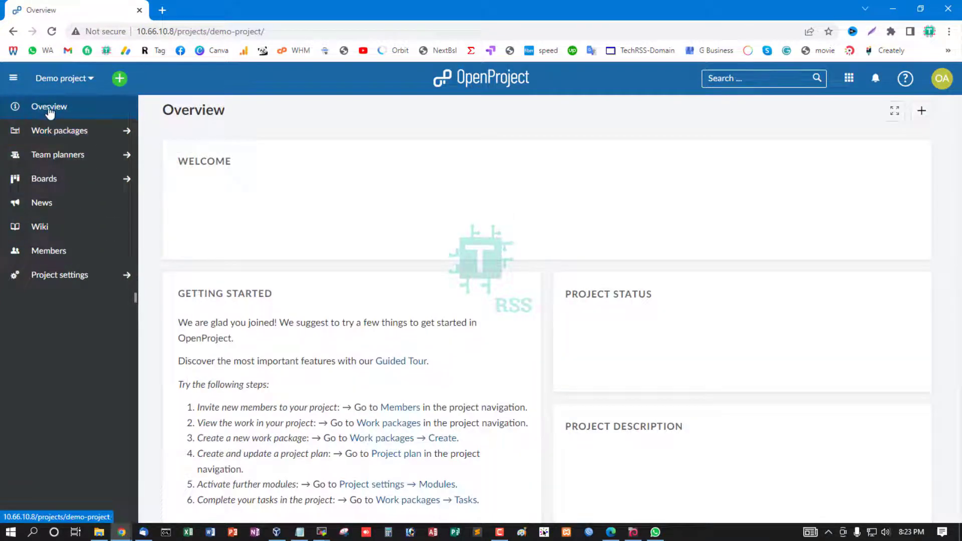
left_click(13, 78)
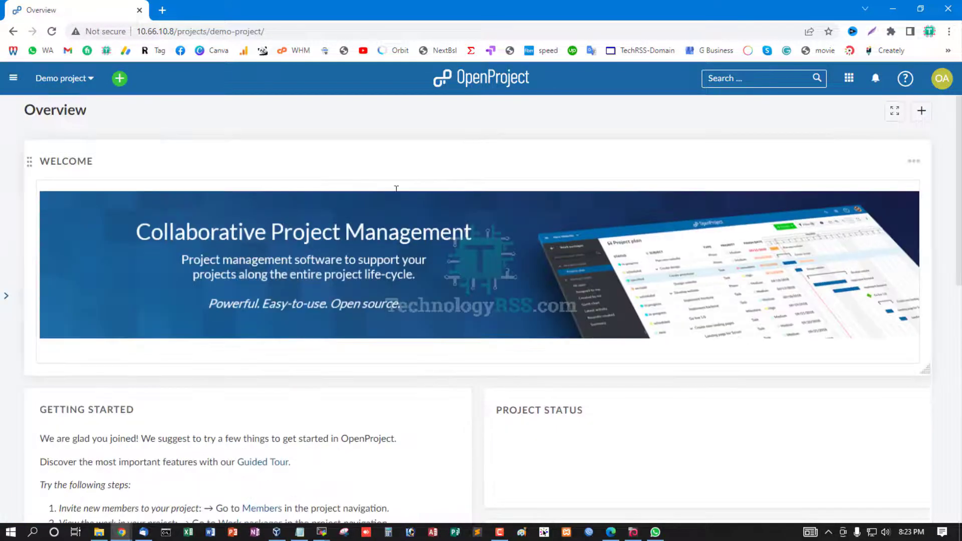
scroll(589, 264, "down", 3)
scroll(586, 260, "down", 4)
scroll(418, 264, "down", 1)
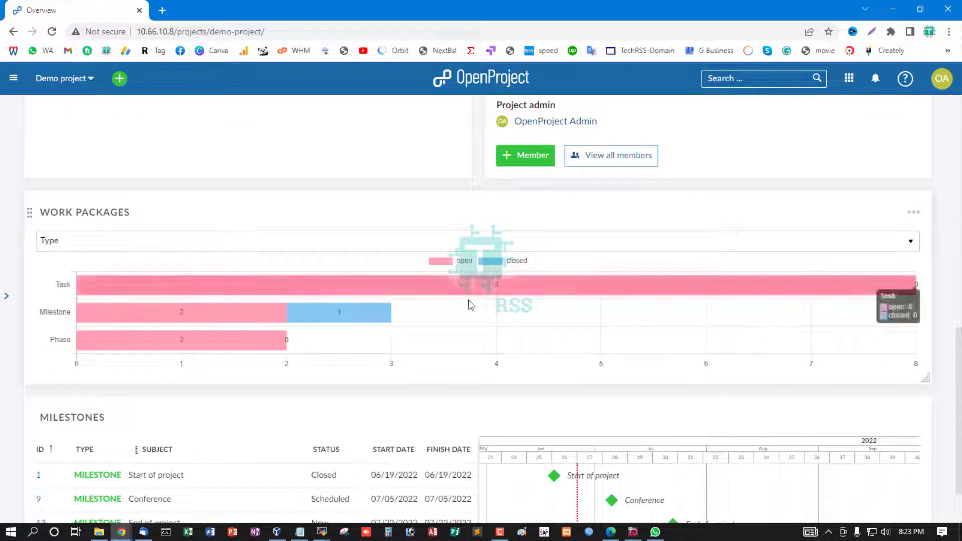
scroll(470, 300, "down", 1)
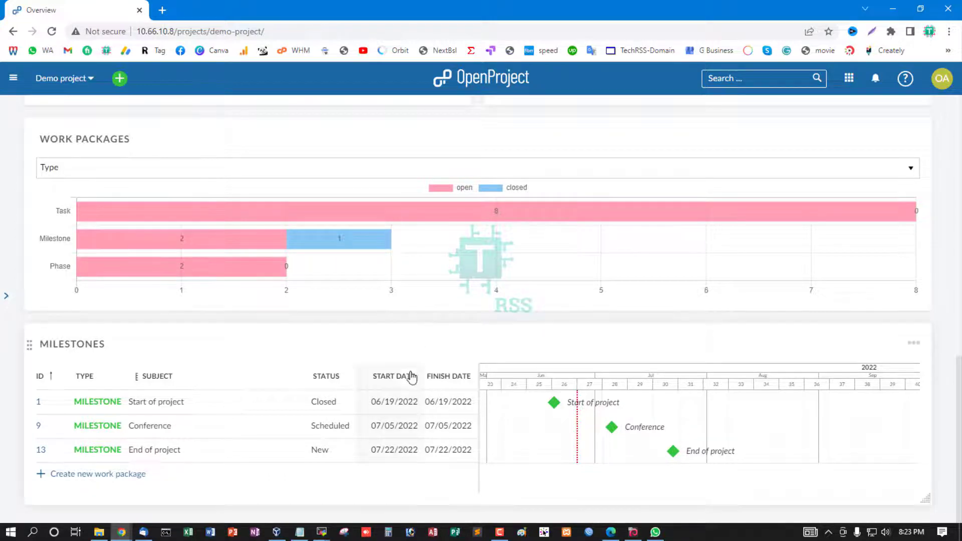
mouse_move(394, 406)
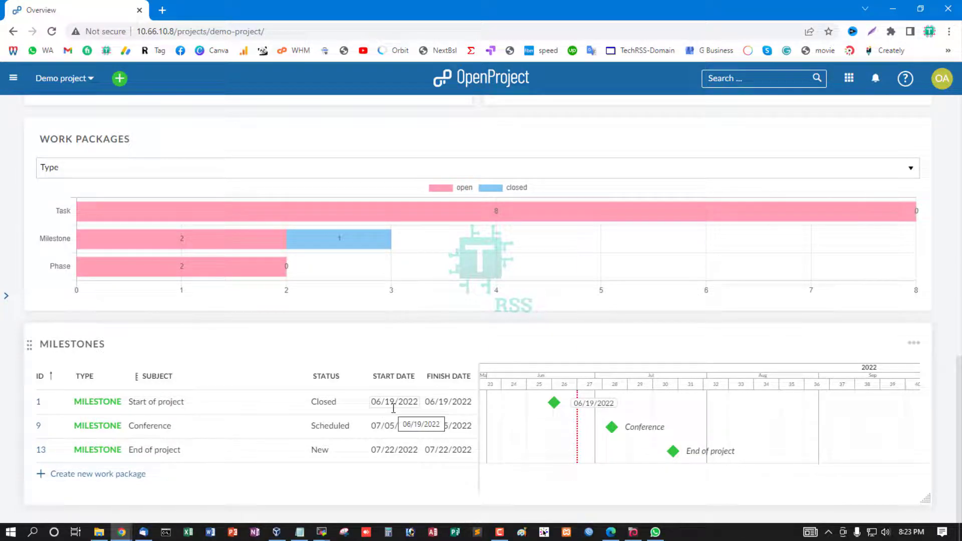
scroll(390, 426, "up", 4)
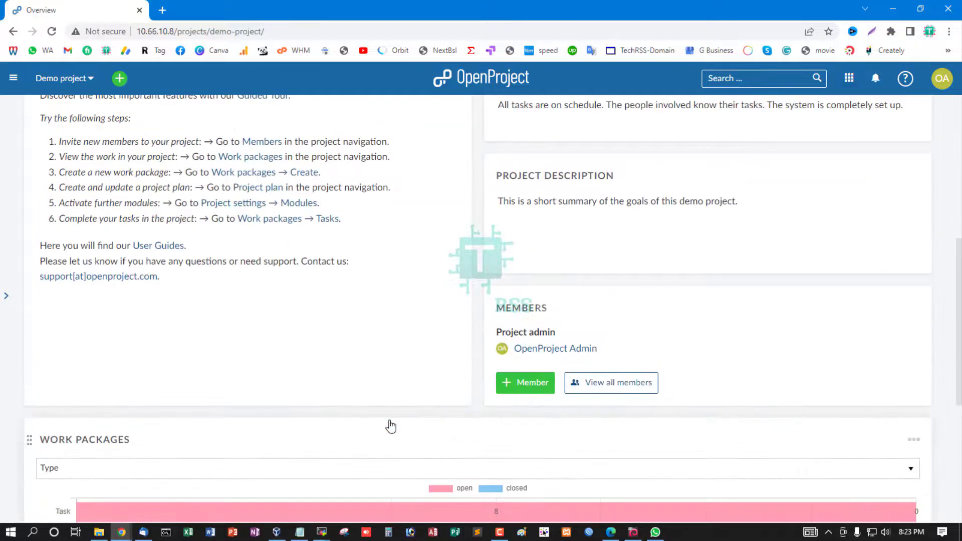
scroll(390, 426, "up", 1)
scroll(390, 426, "up", 3)
scroll(390, 426, "up", 1)
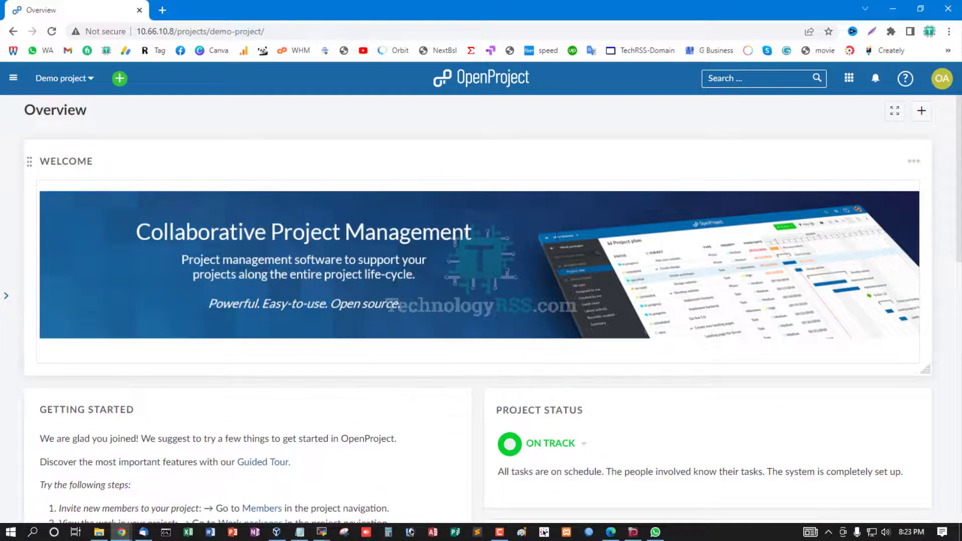
left_click(942, 78)
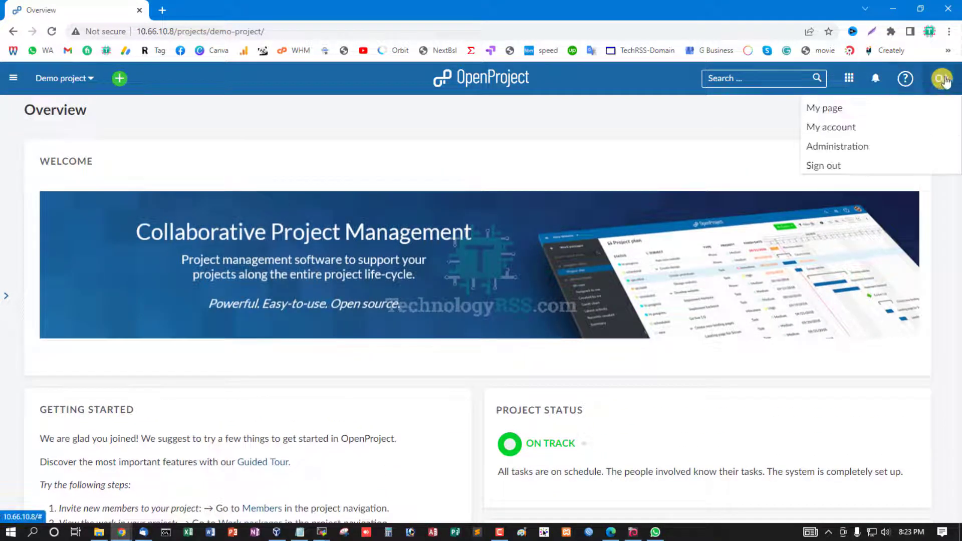
left_click(831, 169)
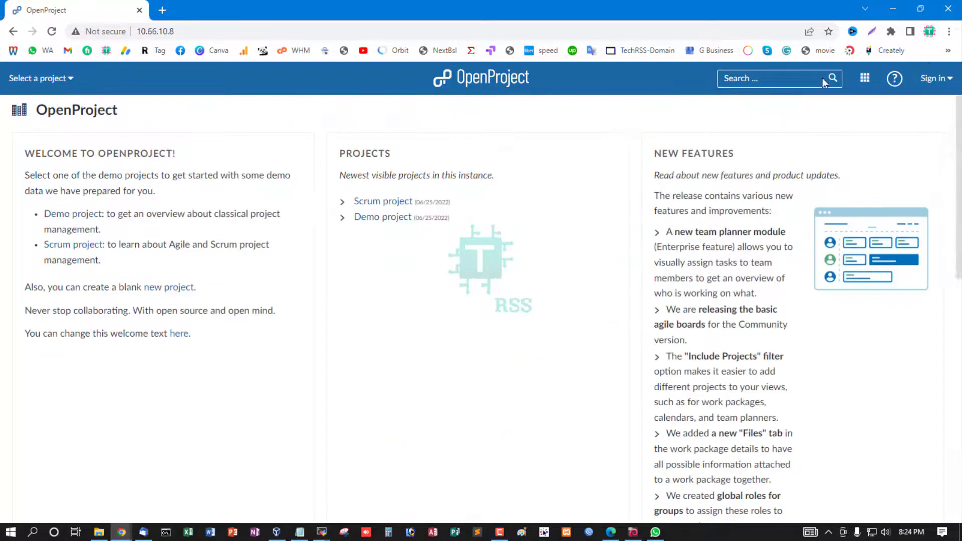
left_click(893, 8)
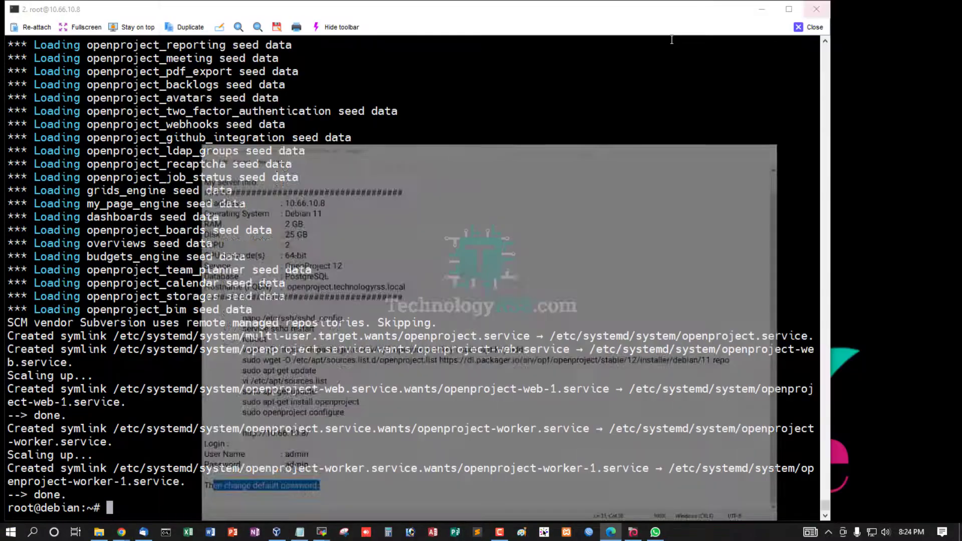